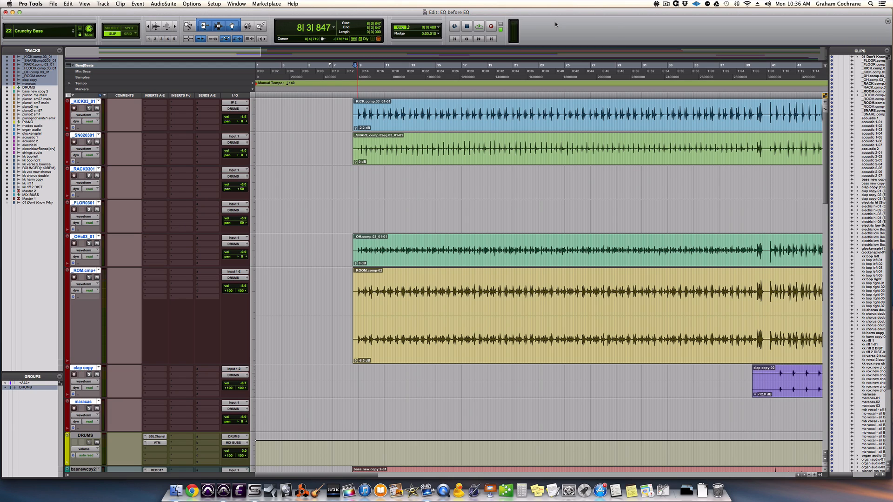
Play the session from bar 8, then play it again with all tracks of the DRUMS group soloed.
{"action": "key", "text": "space"}
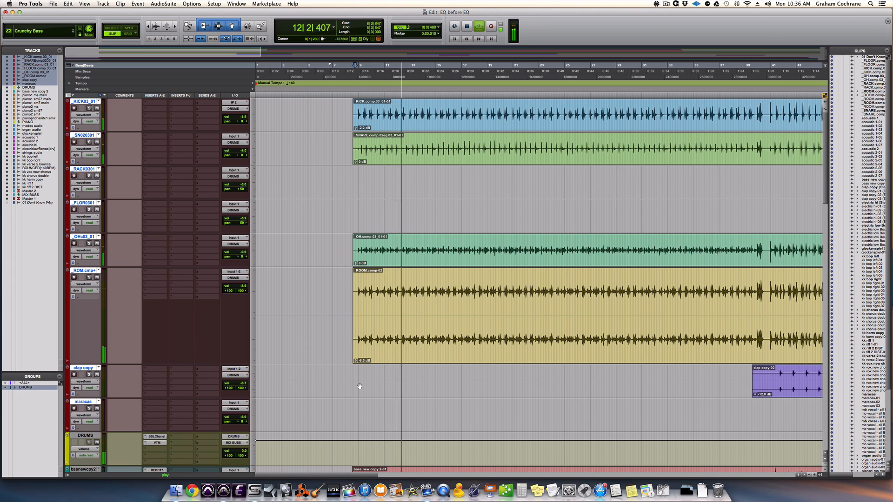
{"action": "key", "text": "space"}
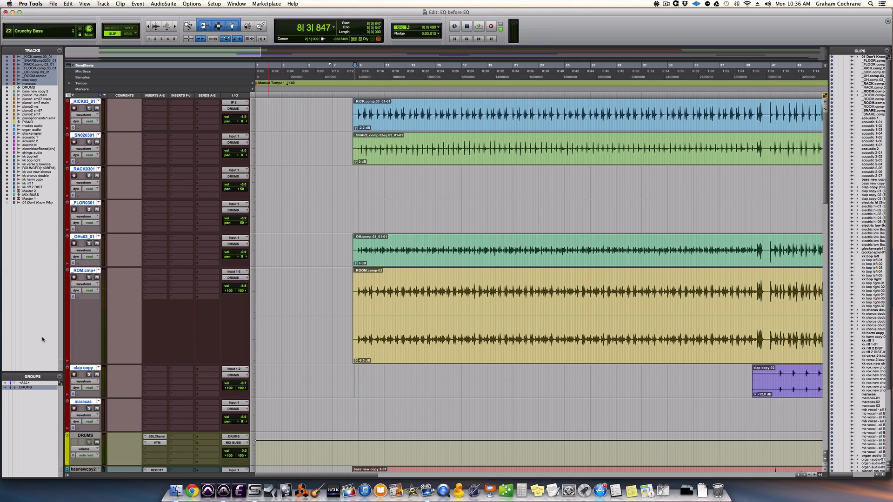
{"action": "left_click", "coordinate": [90, 278]}
{"action": "key", "text": "space"}
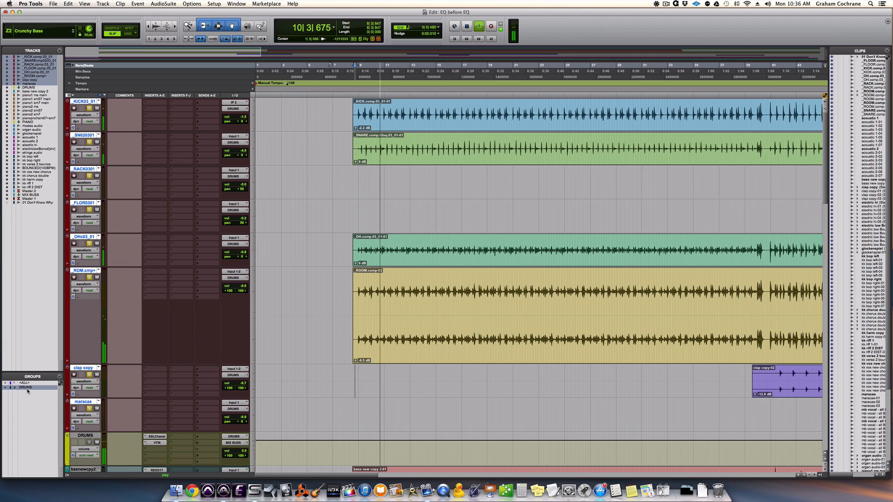
{"action": "key", "text": "space"}
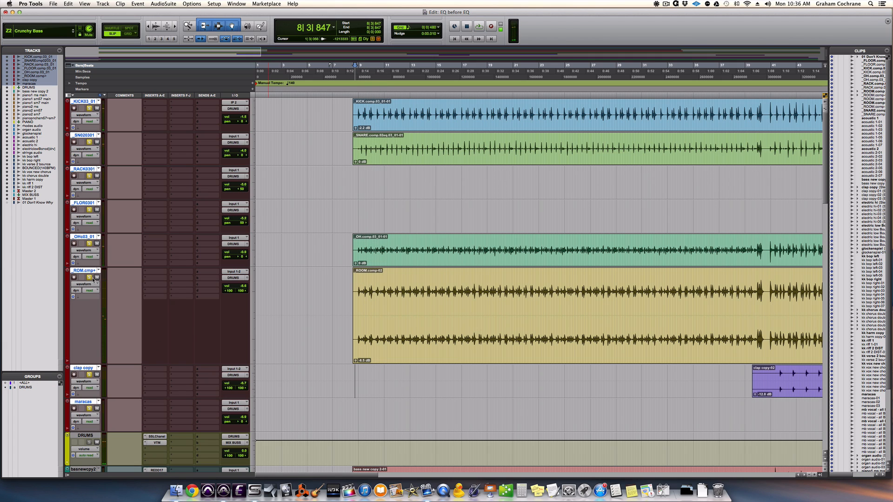
Disable the DRUMS group, solo only the stereo room track and audition it with its volume set to 0.0.
{"action": "left_click", "coordinate": [88, 278]}
{"action": "left_click", "coordinate": [89, 278], "text": "ctrl"}
{"action": "key", "text": "space"}
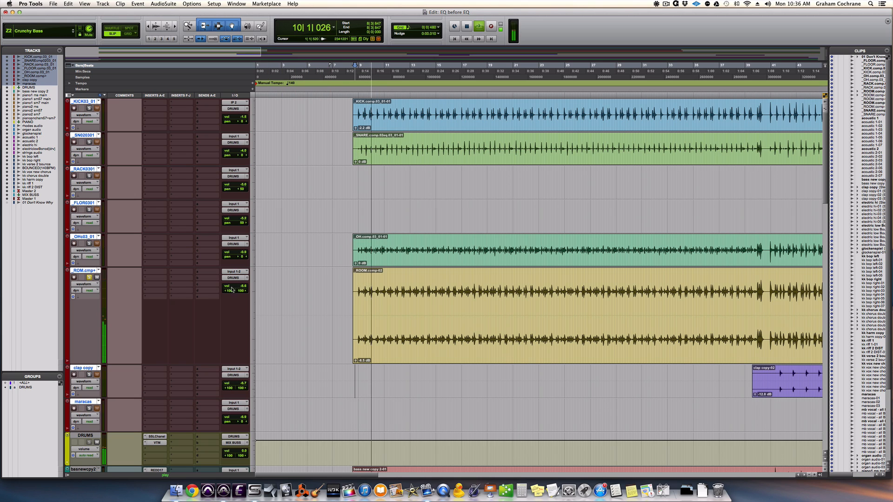
{"action": "key", "text": "space"}
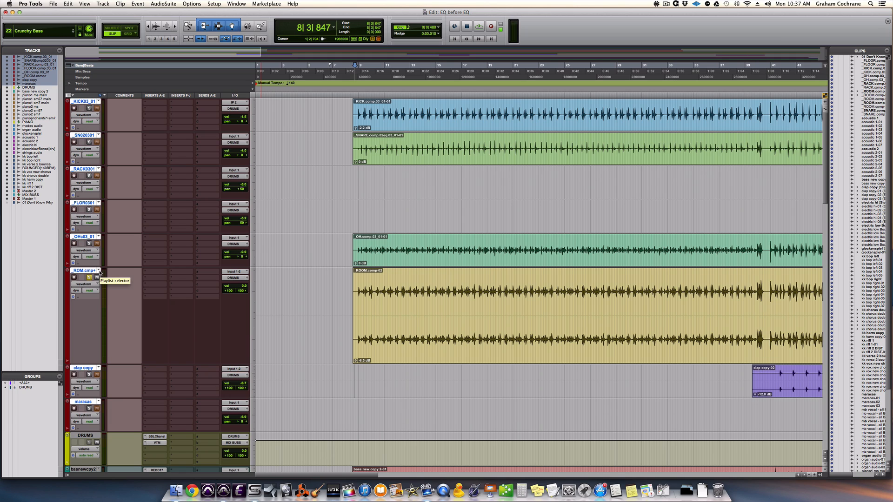
Switch the room track to the _ROOM.comp (1) playlist and play it from bar 8.
{"action": "left_click", "coordinate": [99, 273]}
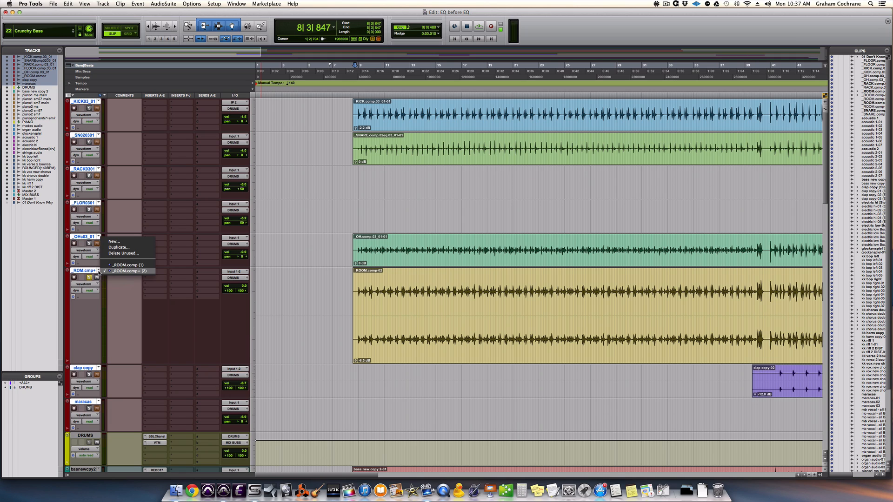
{"action": "left_click", "coordinate": [105, 267]}
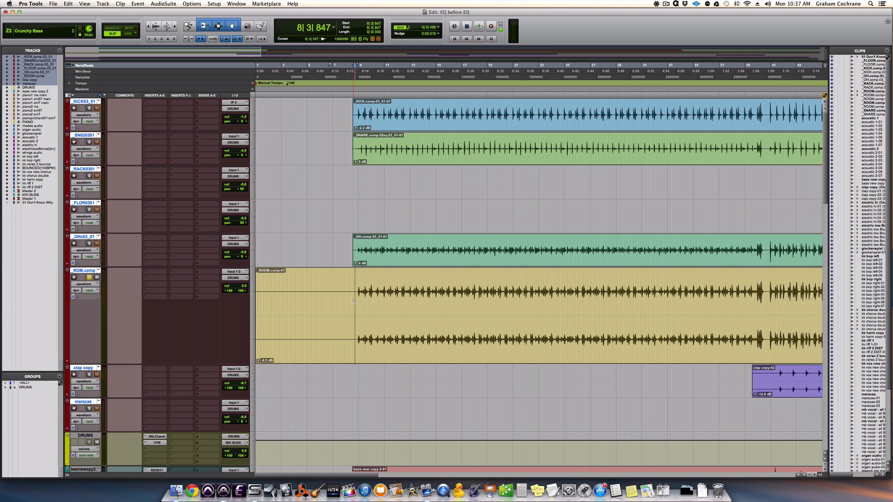
{"action": "key", "text": "space"}
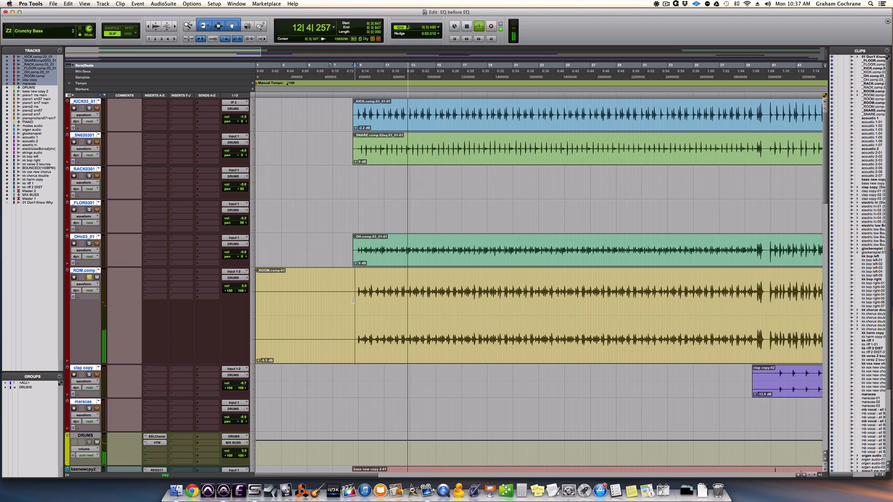
{"action": "key", "text": "space"}
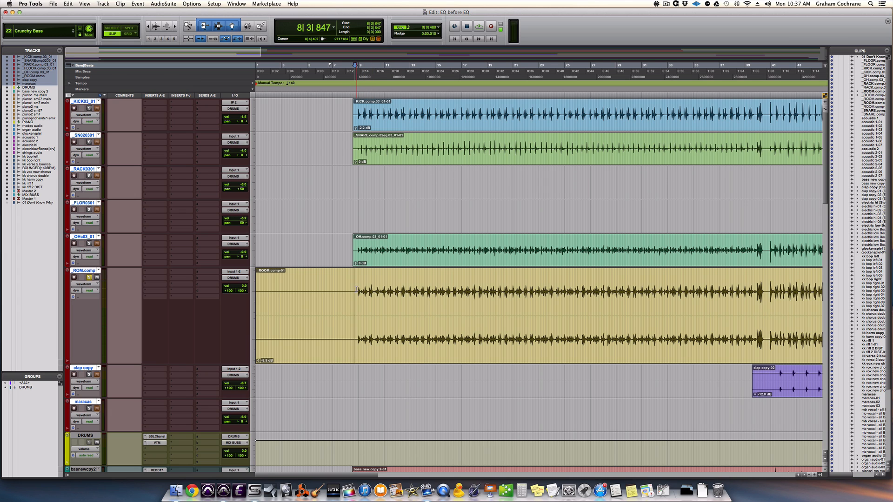
Inspect the first hit on the room track closely, selecting two successive waveform swings to compare the left and right channels.
{"action": "left_click", "coordinate": [357, 290]}
{"action": "key", "text": "t"}
{"action": "key", "text": "t"}
{"action": "key", "text": "t"}
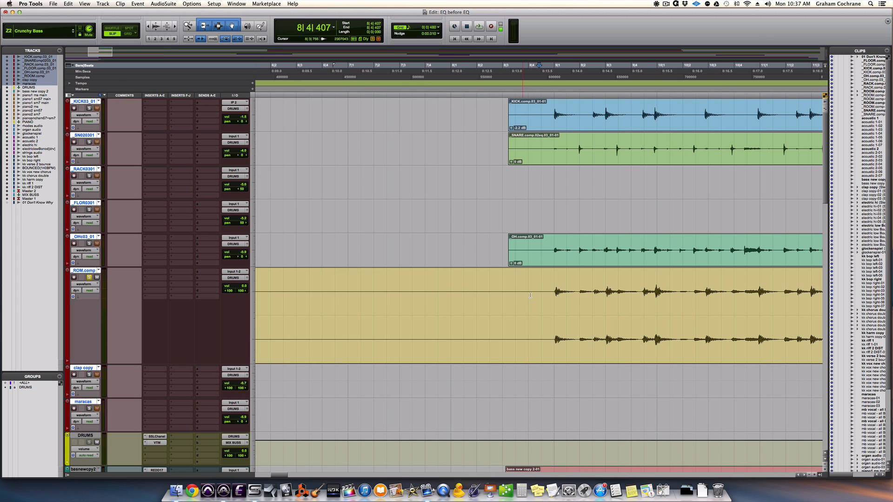
{"action": "left_click", "coordinate": [558, 290]}
{"action": "key", "text": "t"}
{"action": "key", "text": "t"}
{"action": "key", "text": "t"}
{"action": "key", "text": "t"}
{"action": "key", "text": "t"}
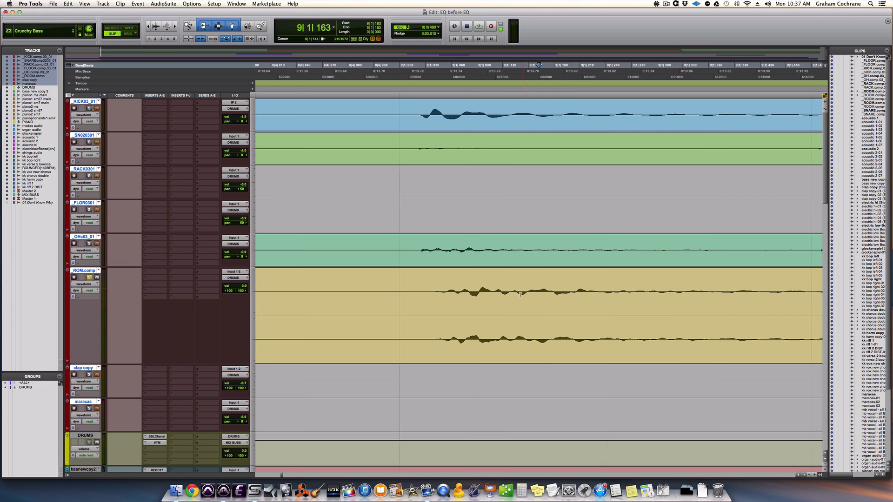
{"action": "key", "text": "t"}
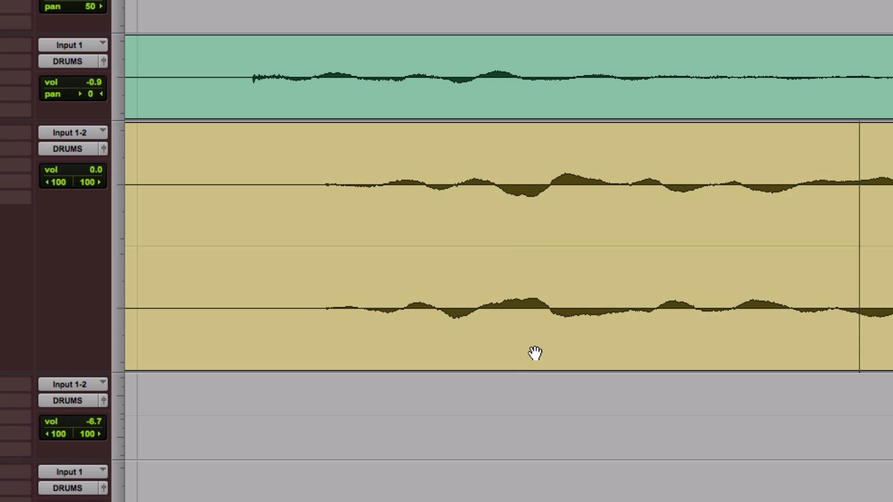
{"action": "left_click_drag", "start_coordinate": [501, 171], "coordinate": [548, 176]}
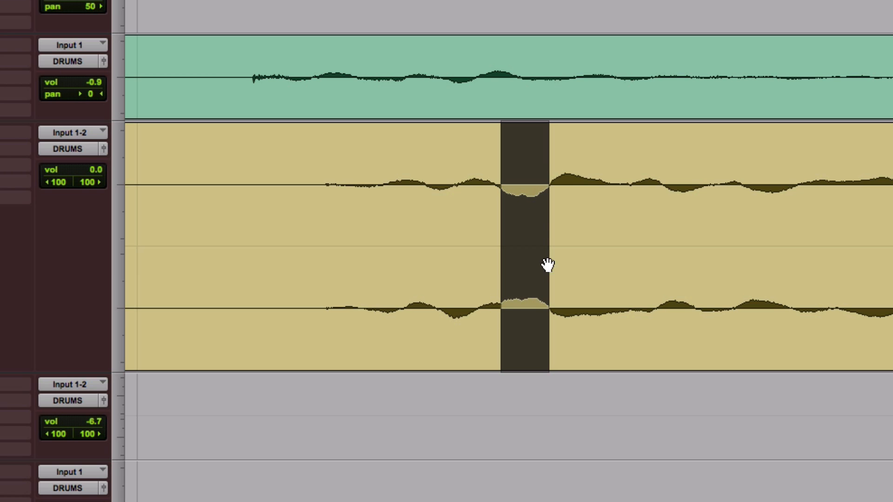
{"action": "left_click_drag", "start_coordinate": [551, 174], "coordinate": [612, 172]}
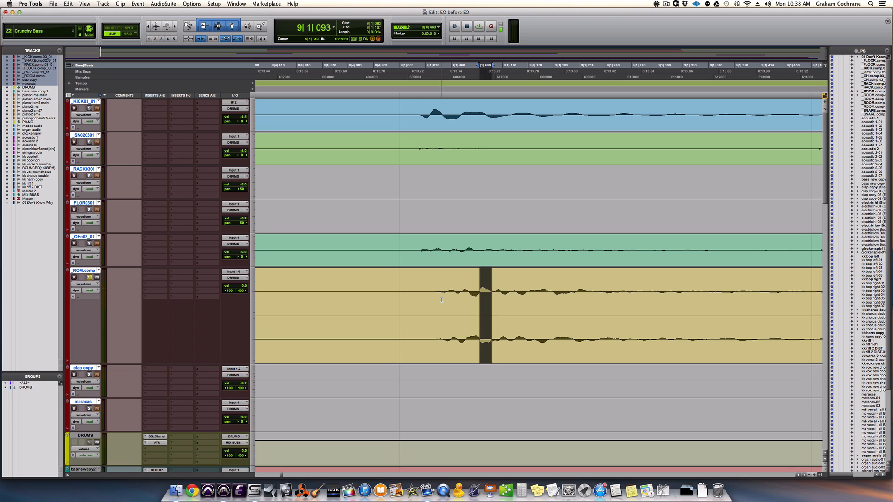
Clear the waveform selection and split the stereo room track into mono tracks.
{"action": "left_click", "coordinate": [434, 293]}
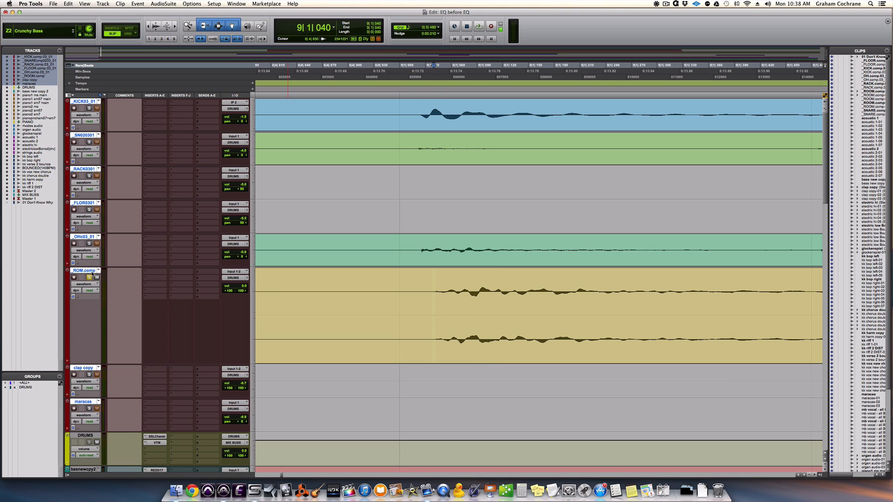
{"action": "left_click", "coordinate": [86, 435]}
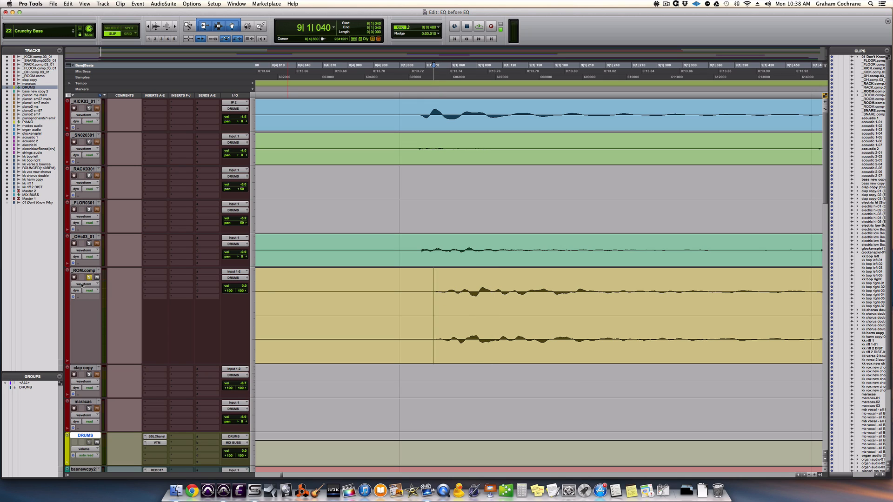
{"action": "right_click", "coordinate": [94, 272]}
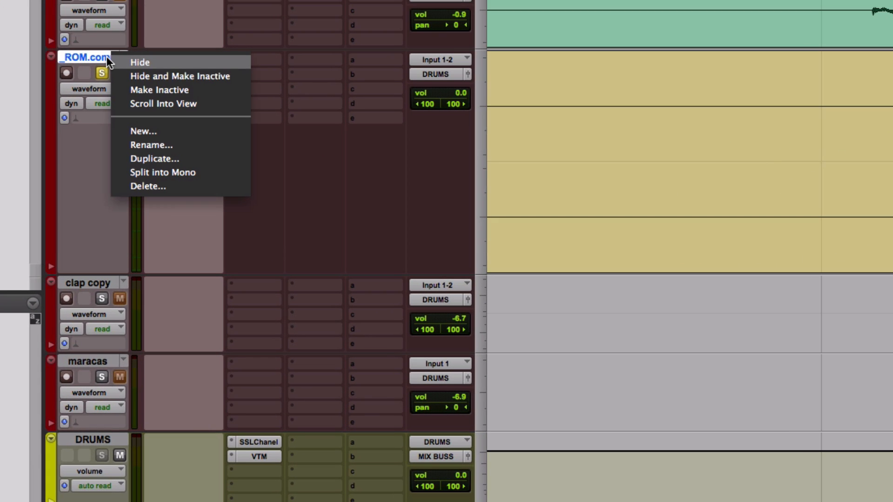
{"action": "left_click", "coordinate": [174, 171]}
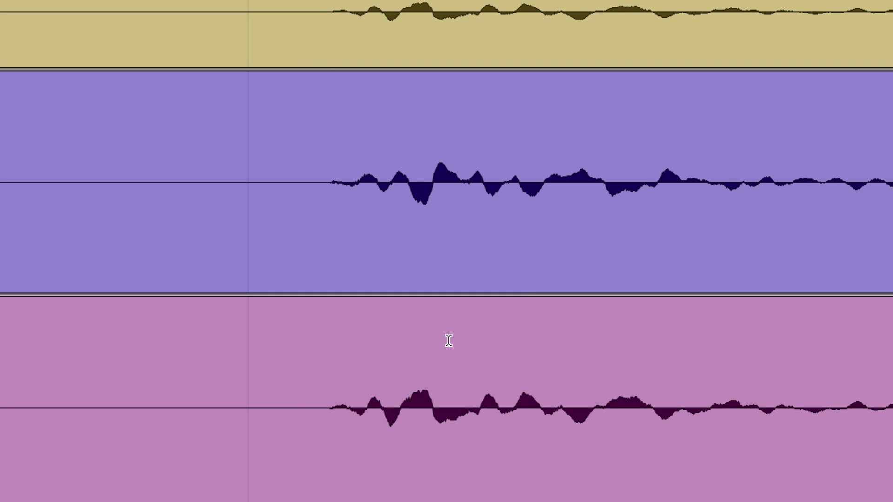
Delete the two split mono room tracks, including their active clips.
{"action": "left_click", "coordinate": [412, 216]}
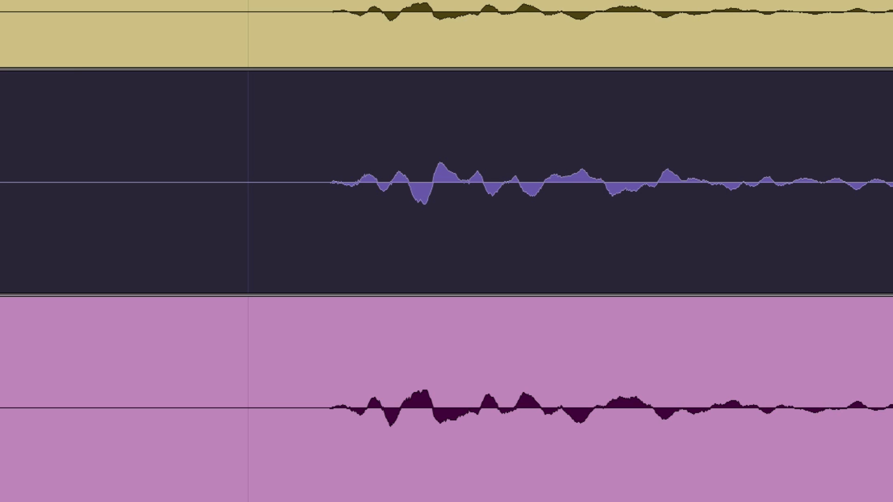
{"action": "right_click", "coordinate": [85, 281]}
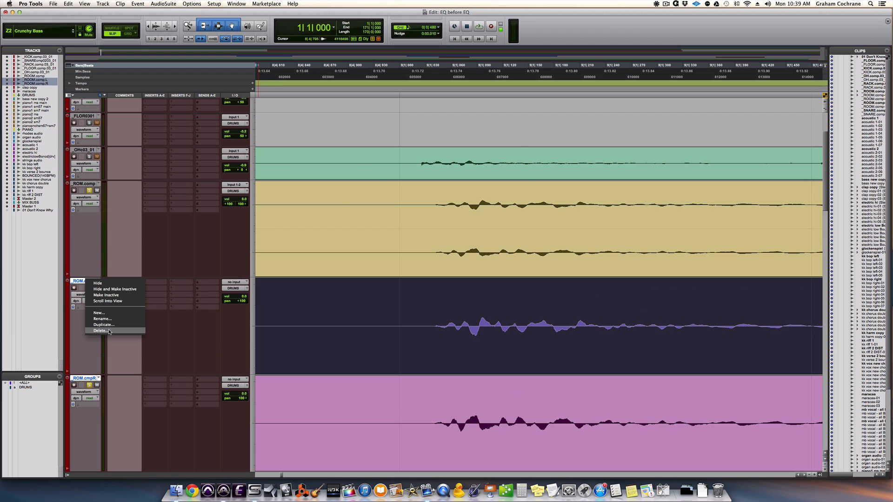
{"action": "left_click", "coordinate": [101, 331]}
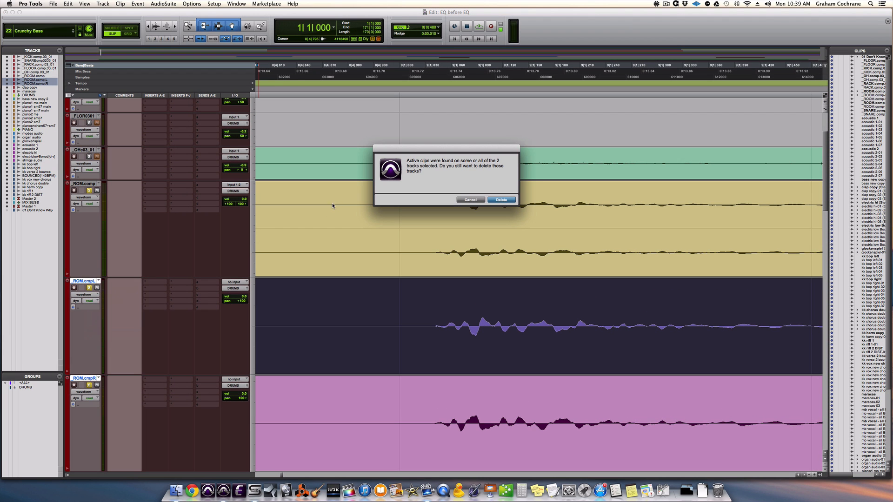
{"action": "left_click", "coordinate": [499, 200]}
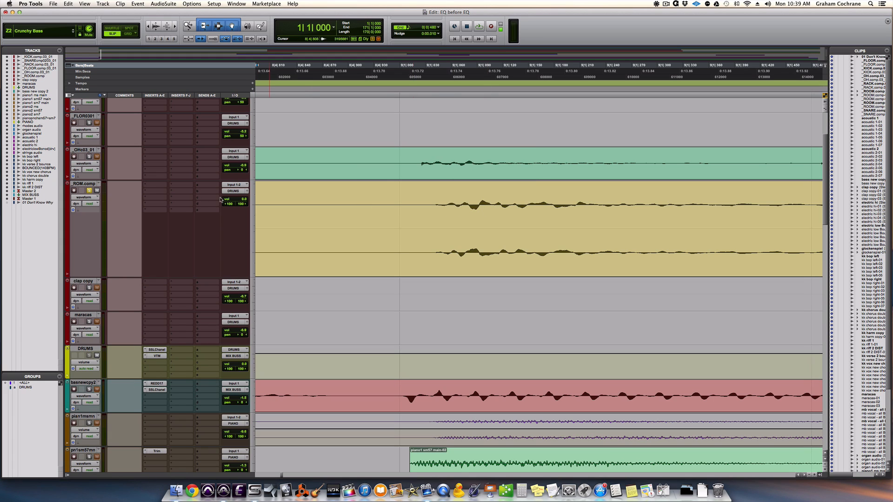
Switch the room track to the _ROOM.comp+ (2) playlist and select successive waveform swings in its first hit to compare both channels.
{"action": "left_click", "coordinate": [100, 185]}
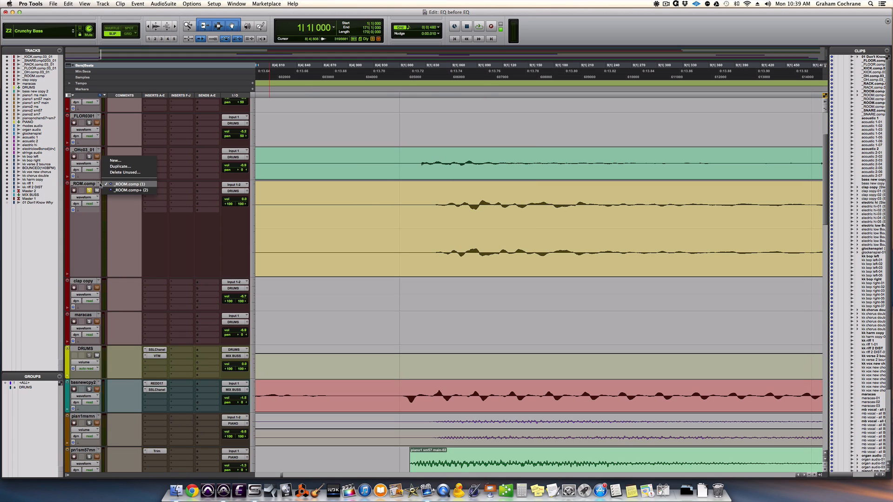
{"action": "left_click", "coordinate": [125, 190]}
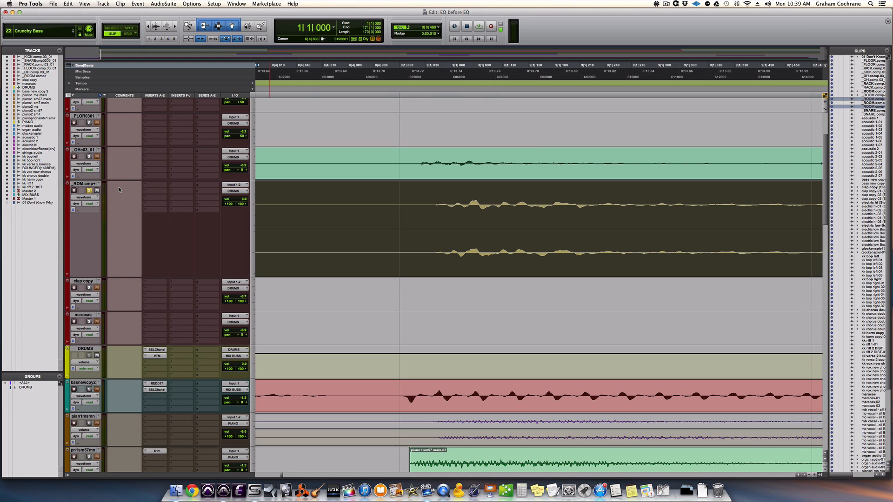
{"action": "left_click", "coordinate": [460, 201]}
{"action": "key", "text": "t"}
{"action": "key", "text": "t"}
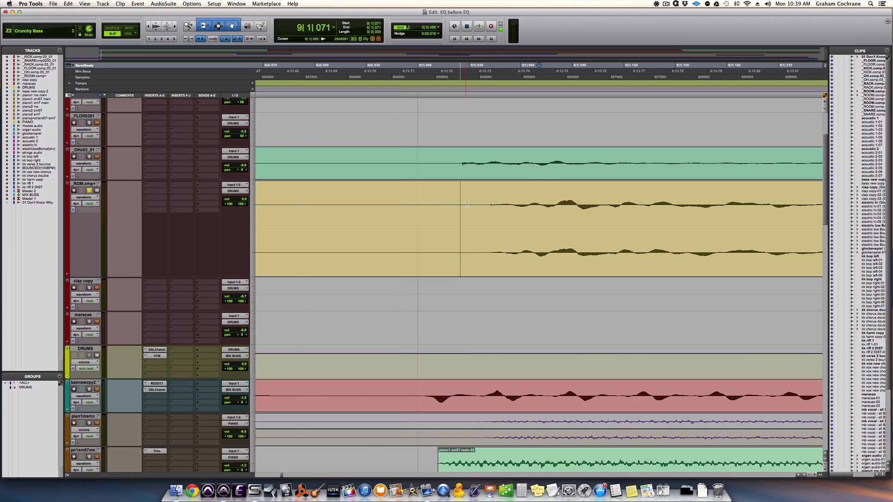
{"action": "scroll", "coordinate": [540, 210], "scroll_direction": "right", "scroll_amount": 3}
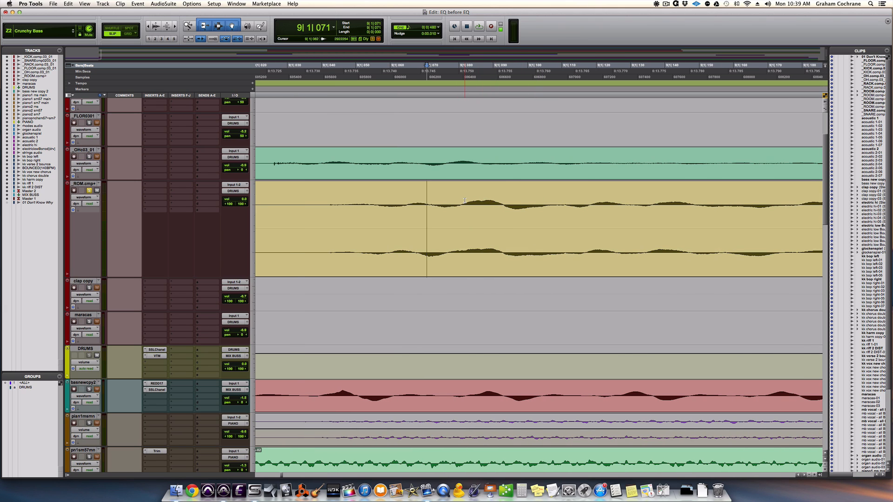
{"action": "left_click", "coordinate": [465, 218]}
{"action": "left_click_drag", "start_coordinate": [465, 203], "coordinate": [496, 202]}
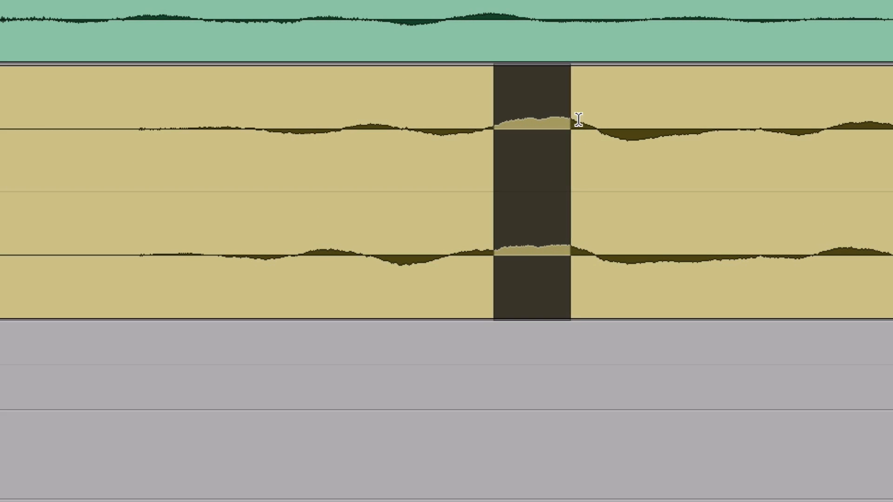
{"action": "left_click_drag", "start_coordinate": [579, 120], "coordinate": [584, 124]}
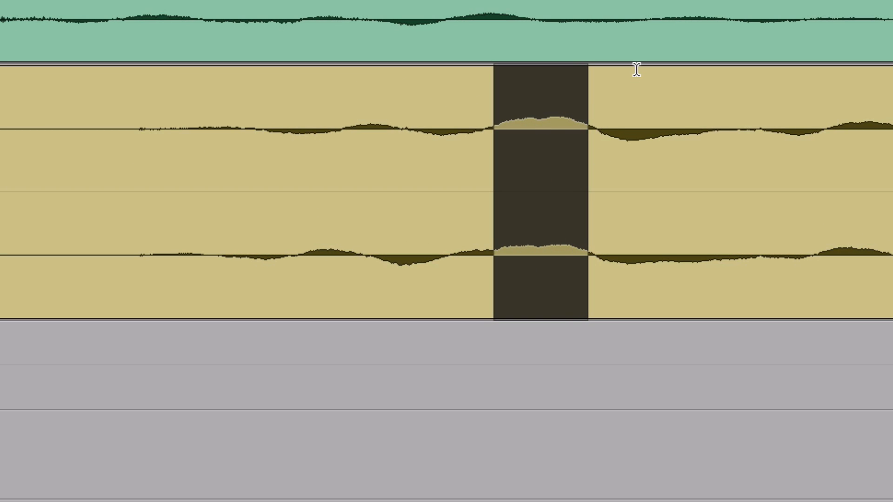
{"action": "left_click_drag", "start_coordinate": [606, 95], "coordinate": [705, 113]}
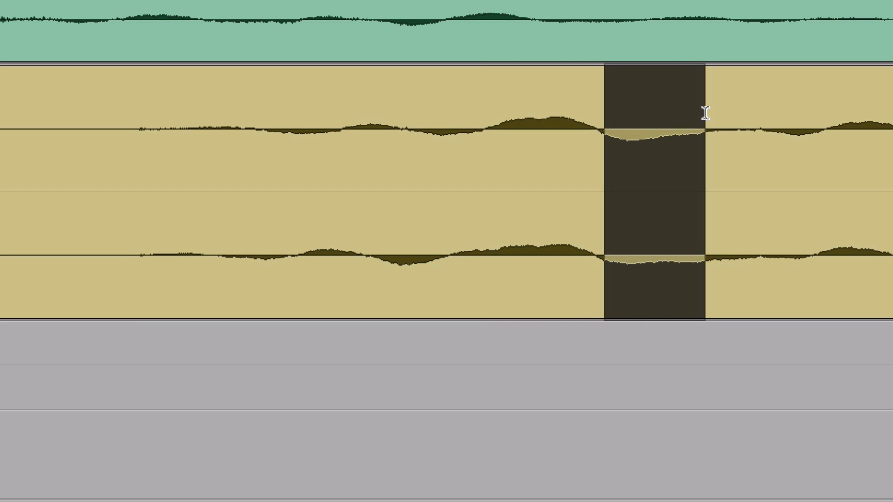
Place the cursor at bar 9 on the room track and play the _ROOM.comp+ (2) playlist.
{"action": "scroll", "coordinate": [706, 113], "scroll_direction": "down", "scroll_amount": 6}
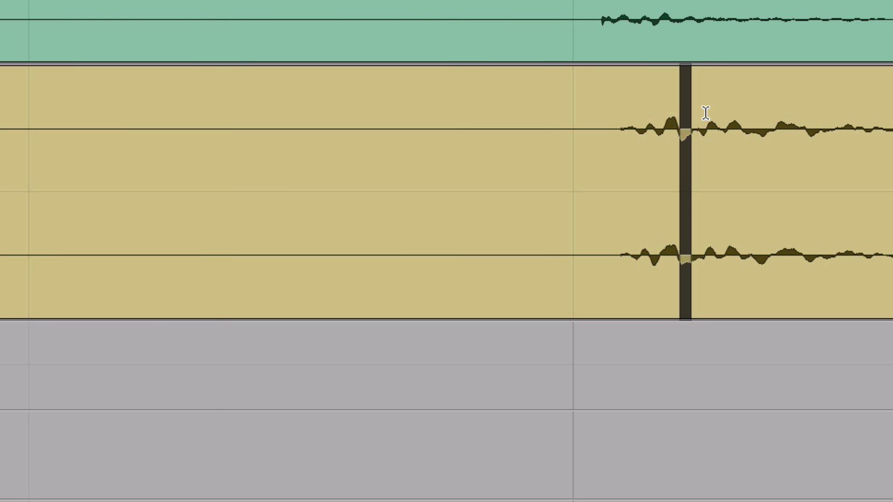
{"action": "left_click", "coordinate": [574, 118]}
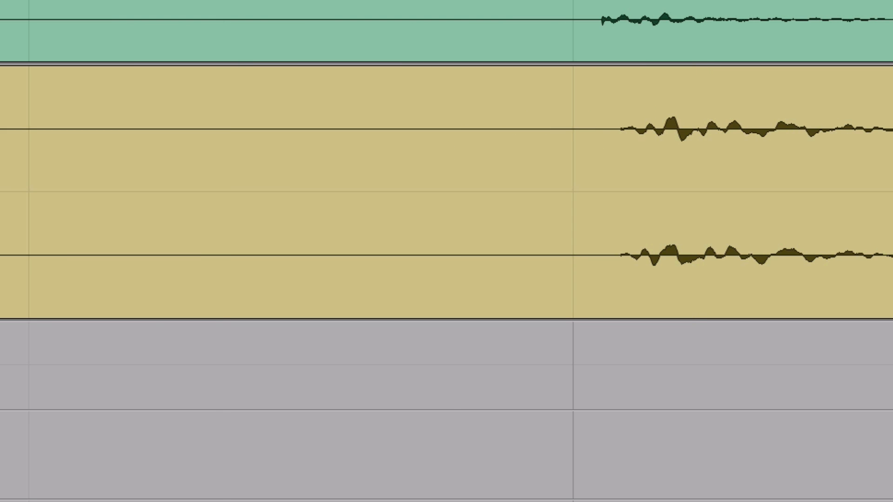
{"action": "key", "text": "space"}
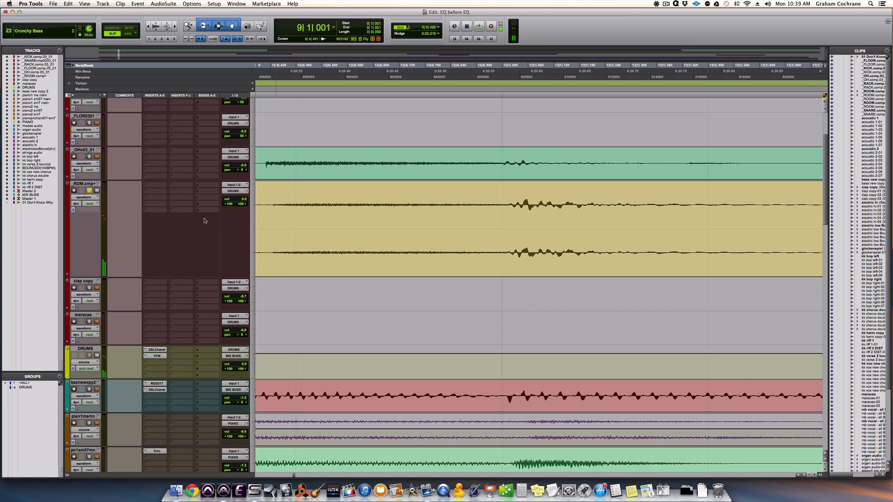
Switch the room track back to the _ROOM.comp (1) playlist and play it from bar 9.
{"action": "key", "text": "r"}
{"action": "key", "text": "r"}
{"action": "key", "text": "r"}
{"action": "key", "text": "r"}
{"action": "key", "text": "r"}
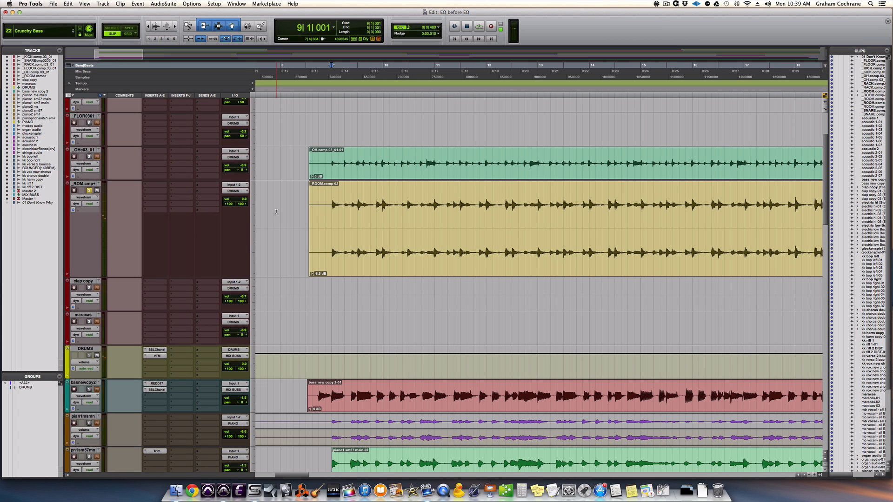
{"action": "left_click", "coordinate": [99, 184]}
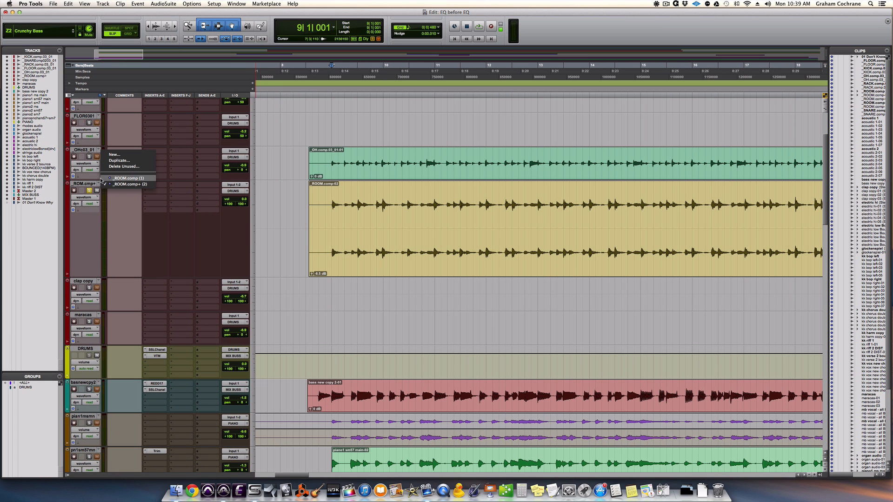
{"action": "left_click", "coordinate": [103, 178]}
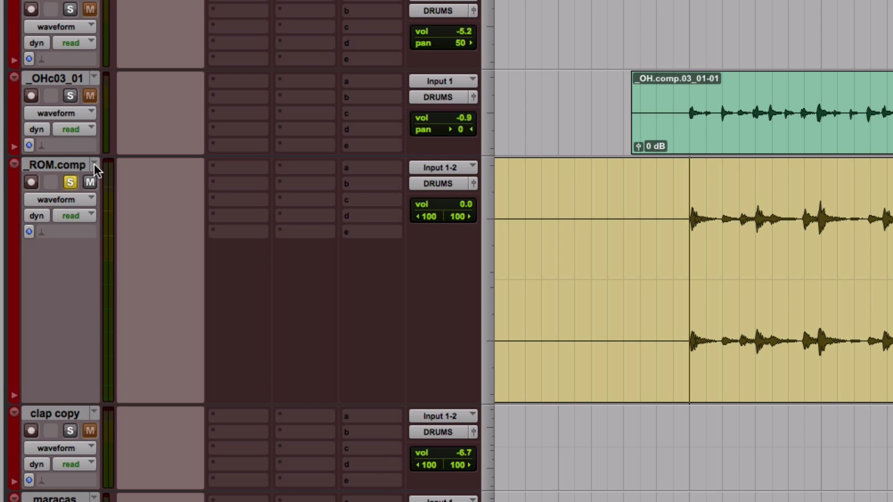
{"action": "key", "text": "space"}
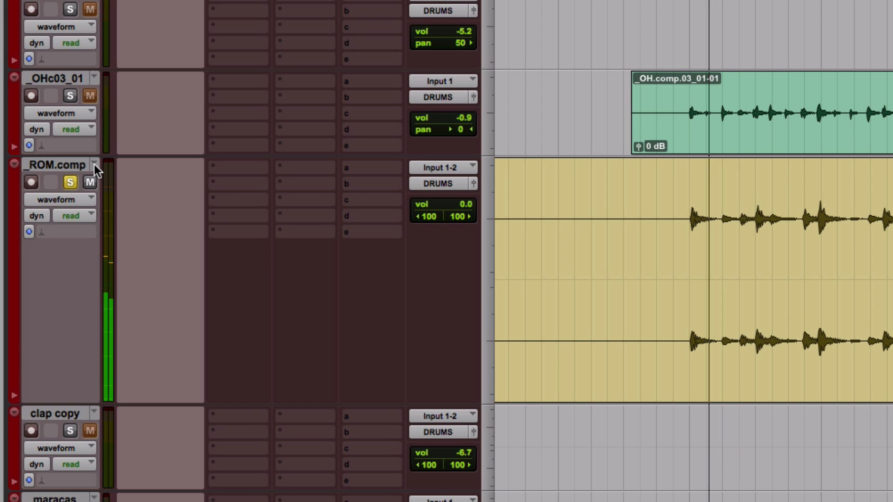
Alternate the room track between the _ROOM.comp (1) and _ROOM.comp+ (2) playlists during playback, finishing on _ROOM.comp+ (2).
{"action": "left_click", "coordinate": [94, 164]}
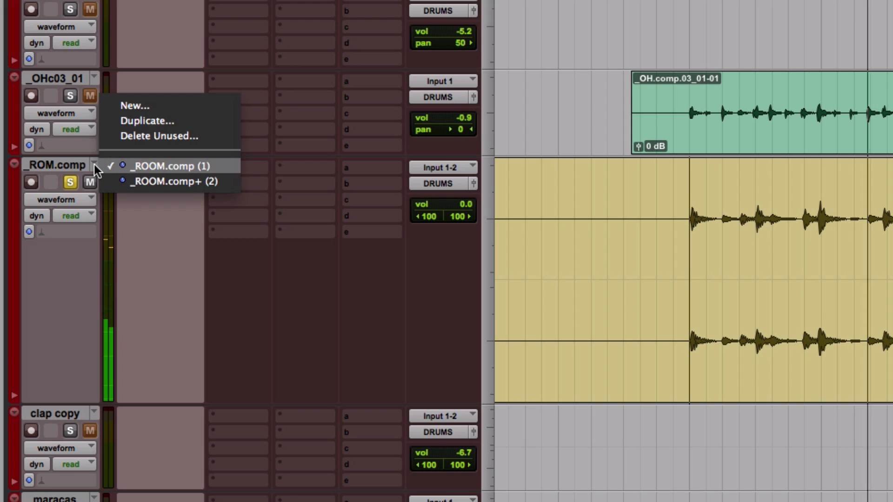
{"action": "left_click", "coordinate": [110, 182]}
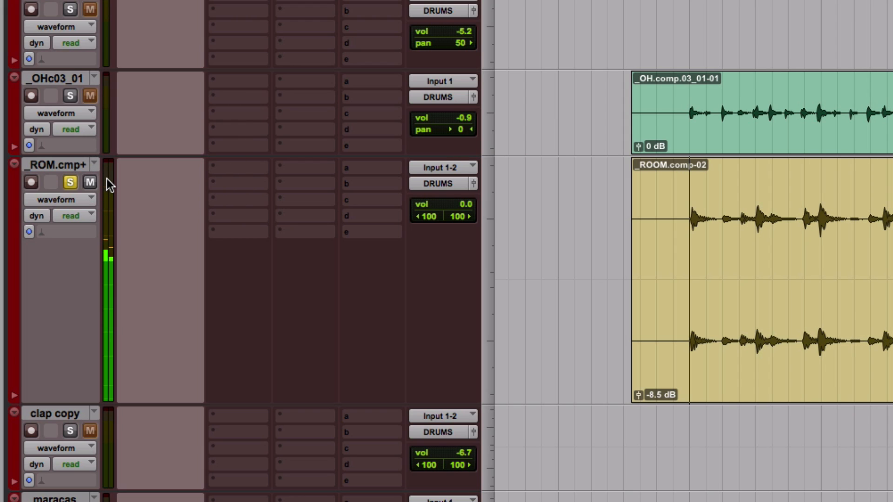
{"action": "left_click", "coordinate": [94, 163]}
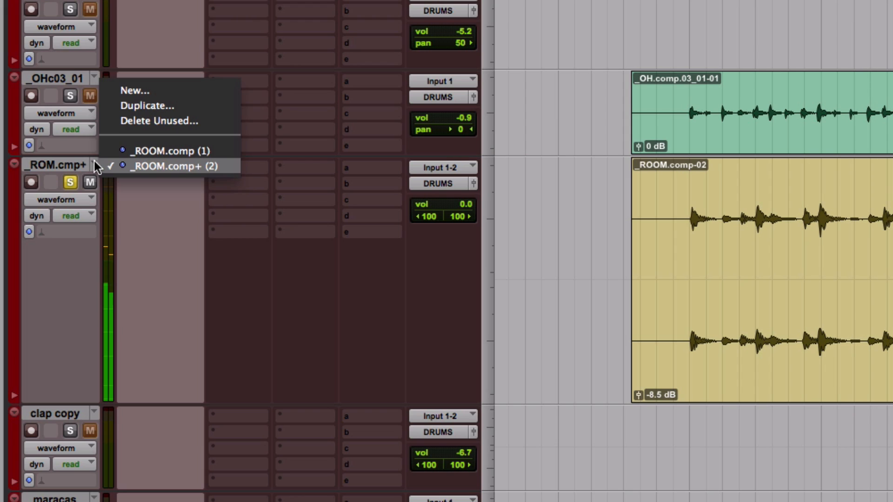
{"action": "left_click", "coordinate": [100, 149]}
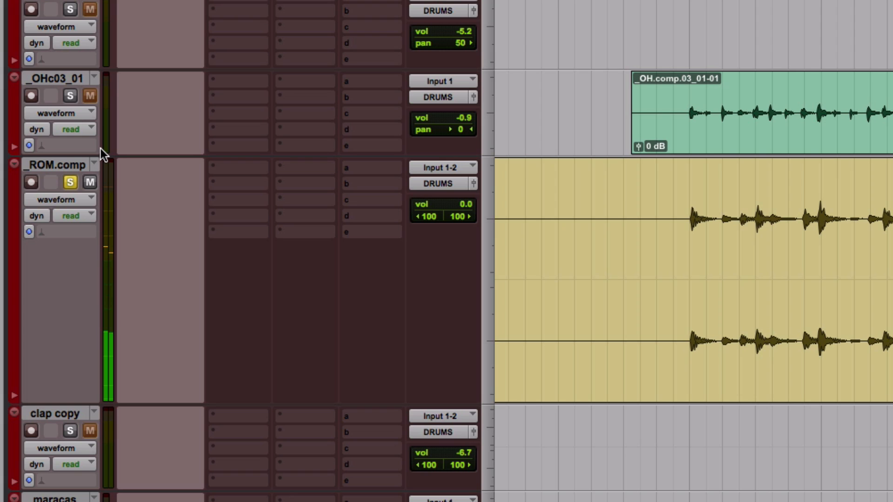
{"action": "left_click", "coordinate": [96, 166]}
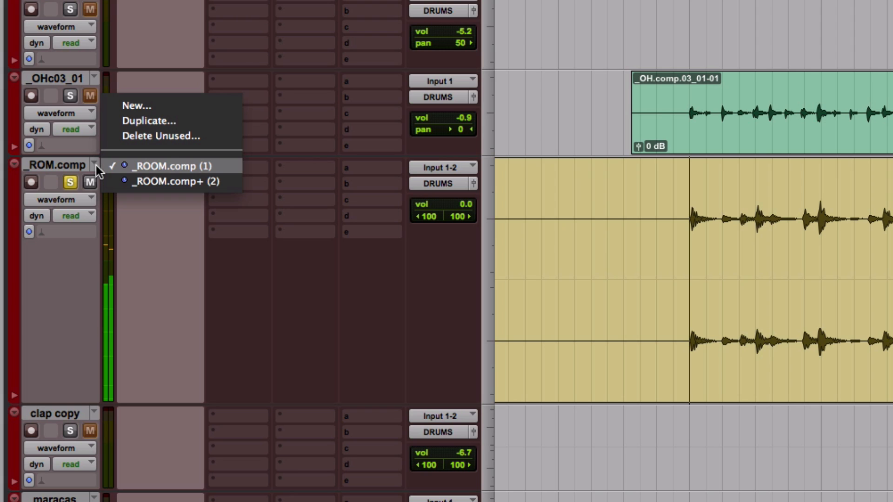
{"action": "left_click", "coordinate": [100, 181]}
{"action": "left_click", "coordinate": [94, 162]}
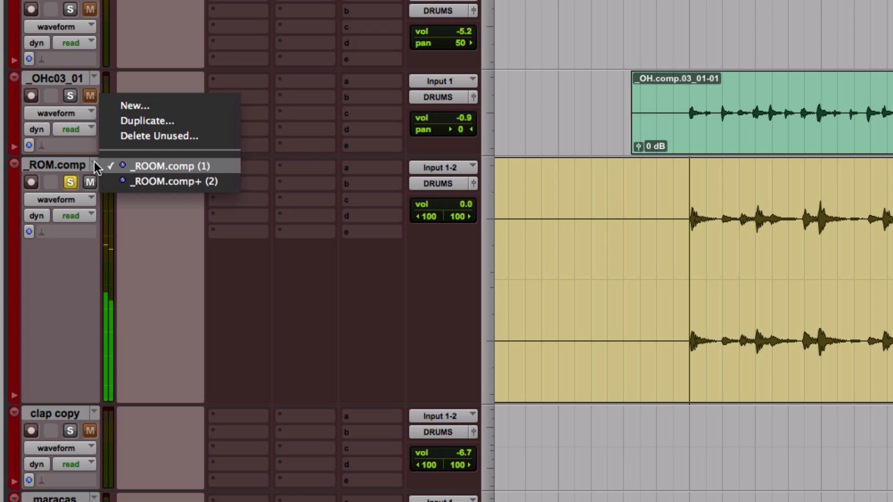
{"action": "left_click", "coordinate": [104, 182]}
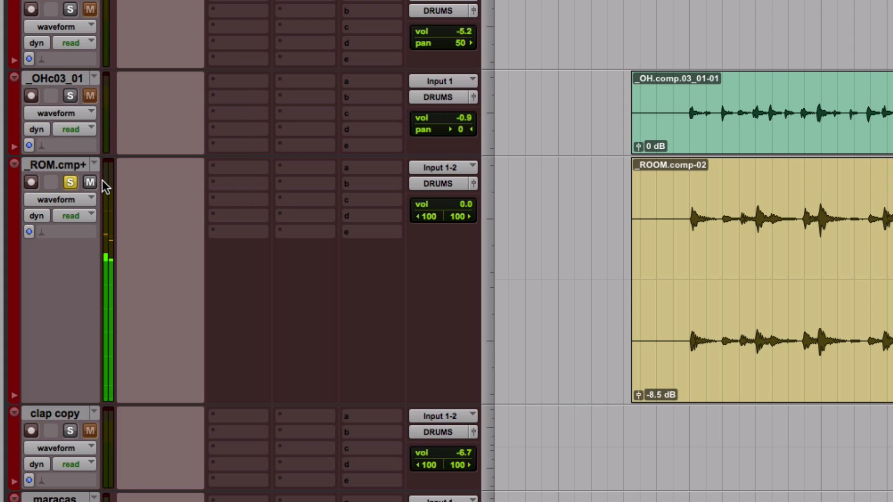
{"action": "left_click", "coordinate": [95, 164]}
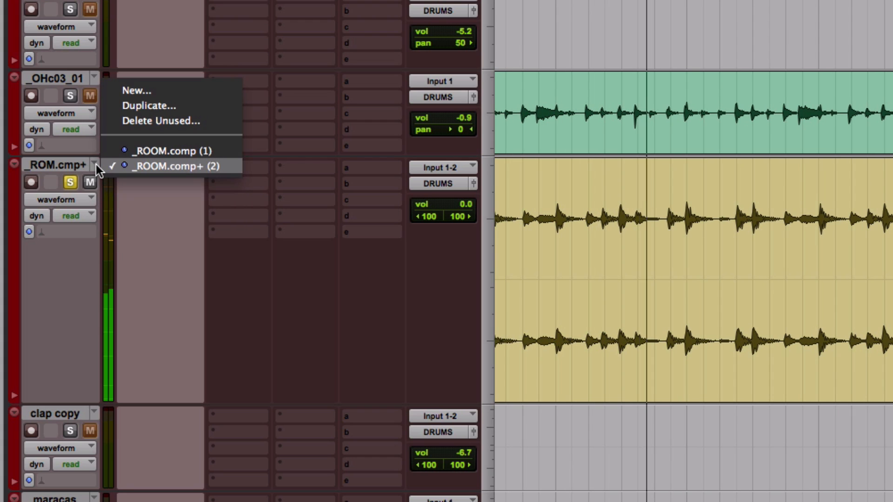
{"action": "left_click", "coordinate": [102, 163]}
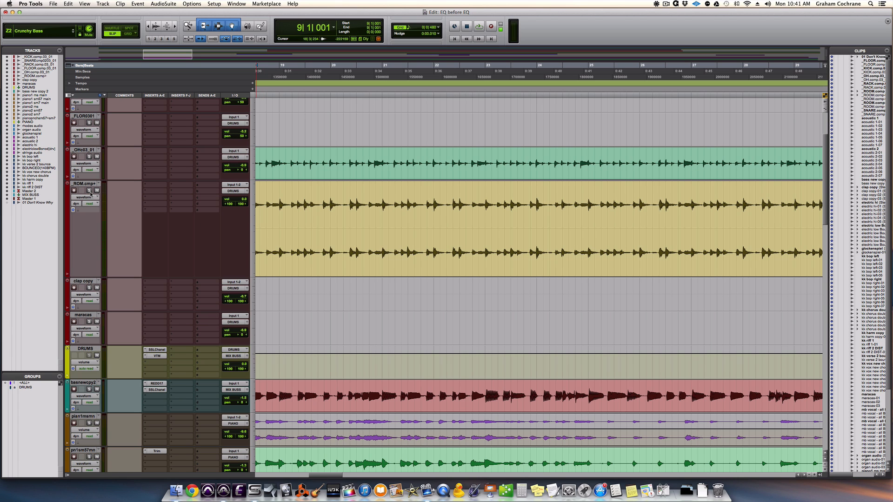
Switch the stereo piano1 ms main track from volume view to waveform view.
{"action": "scroll", "coordinate": [254, 223], "scroll_direction": "down", "scroll_amount": 5}
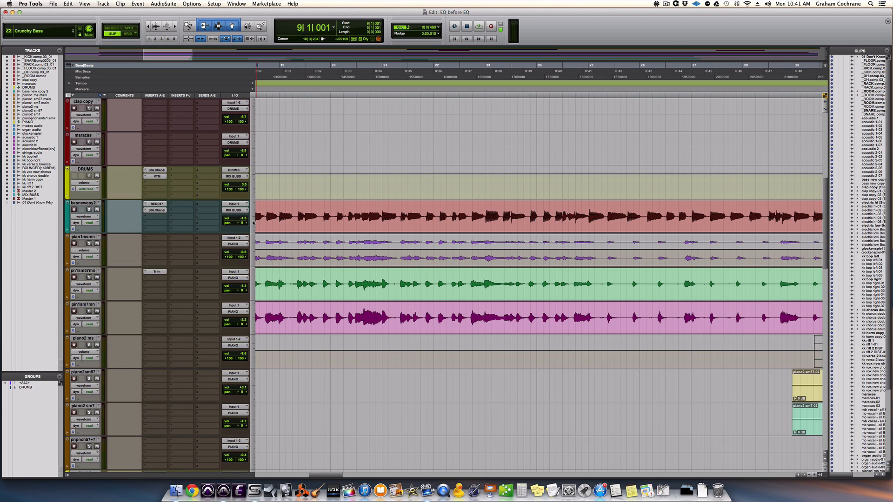
{"action": "key", "text": "r"}
{"action": "key", "text": "r"}
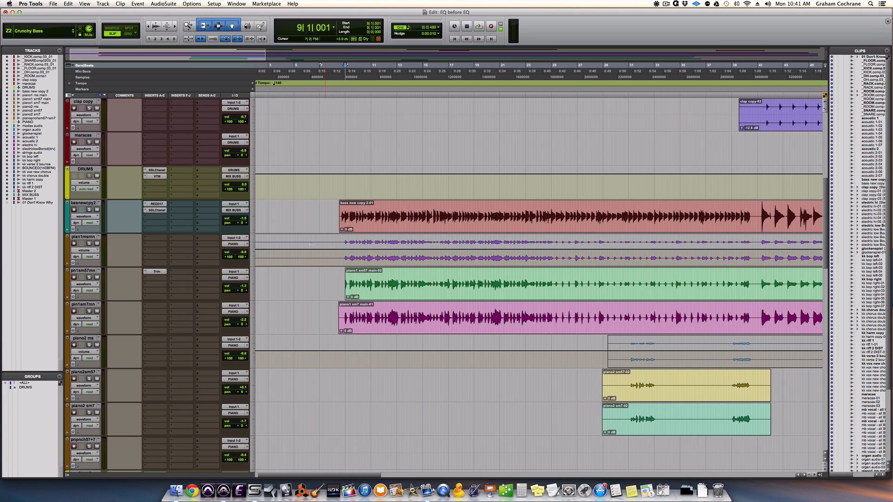
{"action": "left_click", "coordinate": [88, 250]}
{"action": "left_click", "coordinate": [93, 245]}
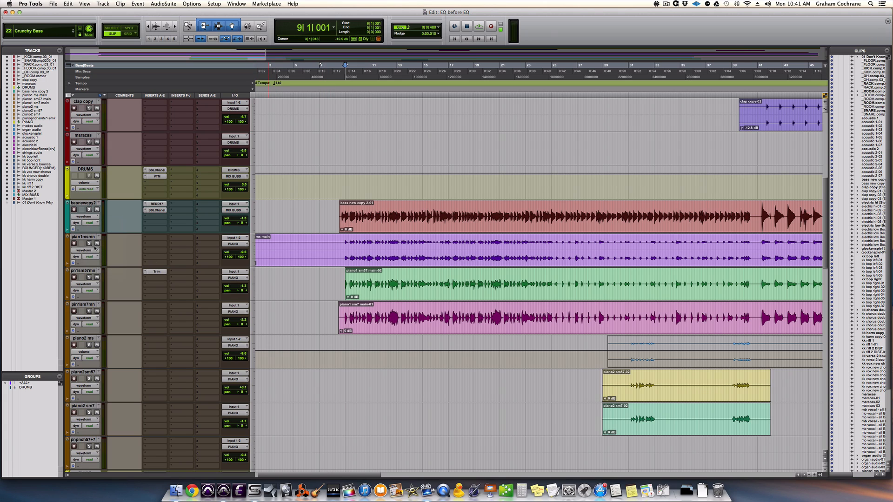
Solo the stereo piano1 ms main track and play it from just before bar 9.
{"action": "left_click", "coordinate": [89, 244]}
{"action": "left_click", "coordinate": [343, 242]}
{"action": "key", "text": "space"}
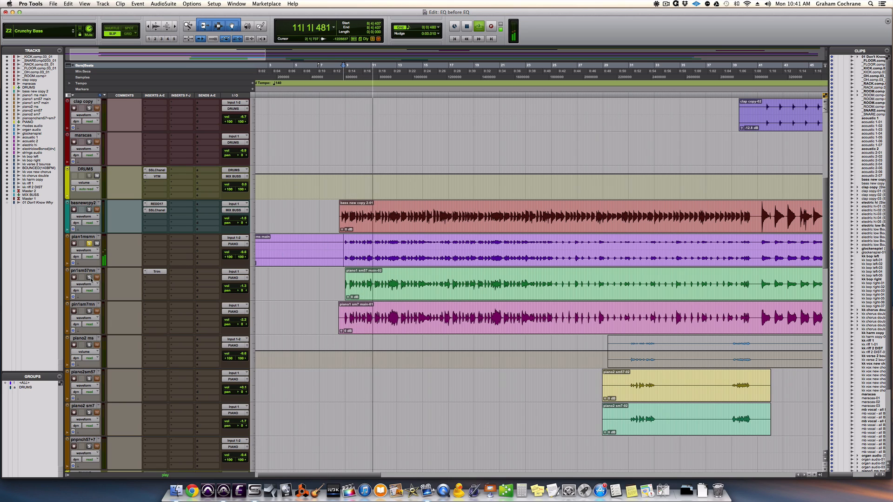
{"action": "key", "text": "space"}
Audition the piano1 sm57 main and piano1 sm7 main tracks one after the other, each soloed, from the start of bar 9.
{"action": "left_click", "coordinate": [89, 245]}
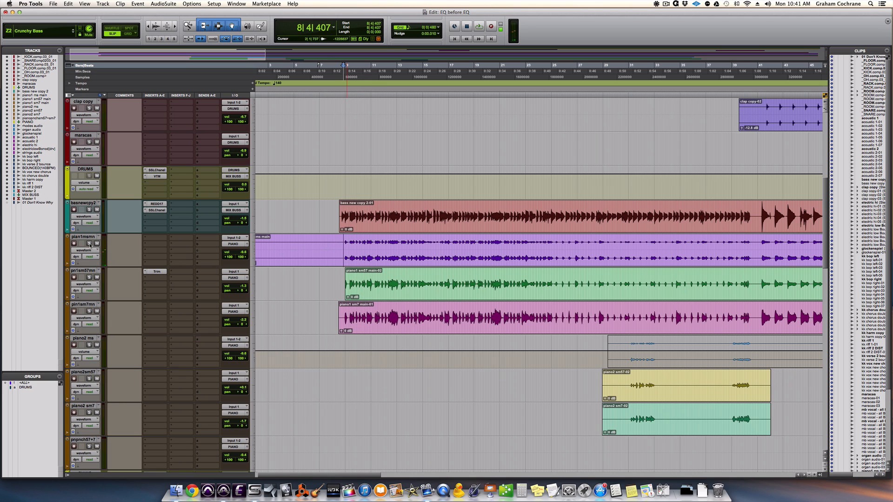
{"action": "left_click", "coordinate": [89, 277]}
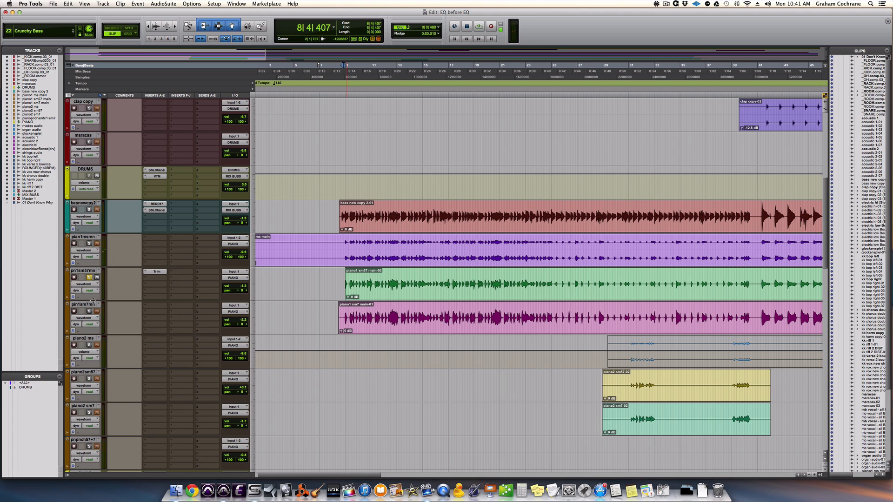
{"action": "left_click", "coordinate": [358, 289]}
{"action": "key", "text": "space"}
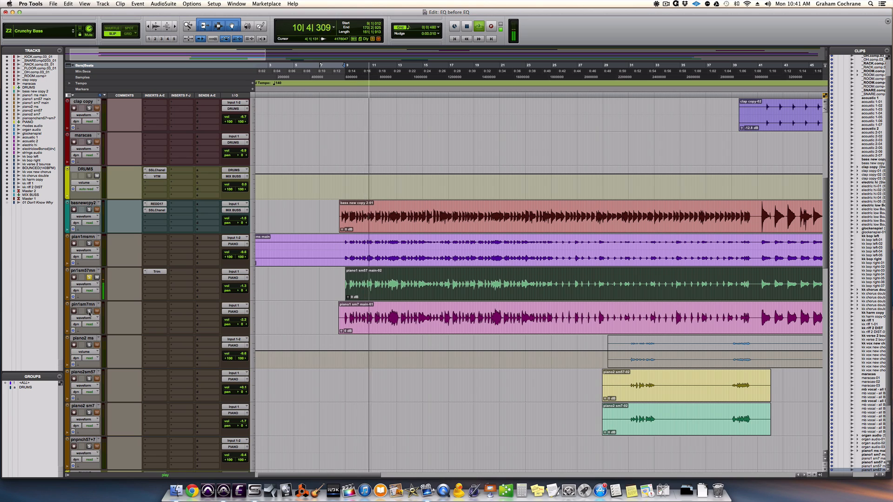
{"action": "key", "text": "space"}
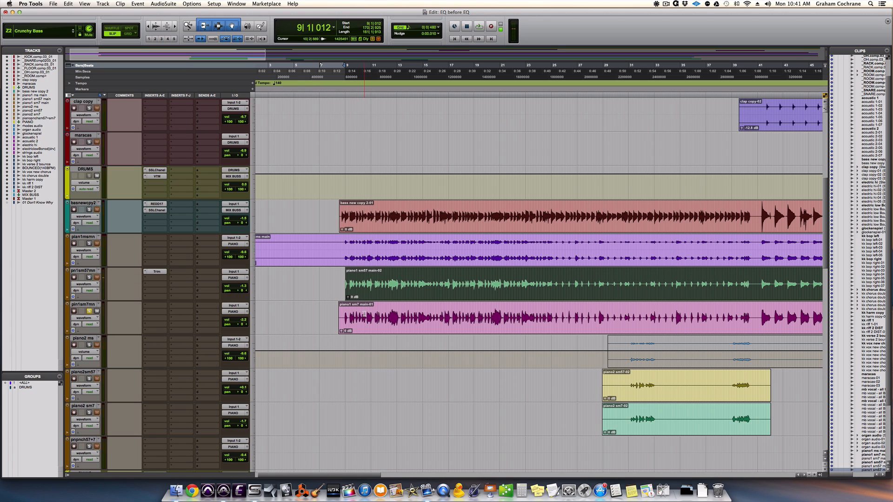
{"action": "key", "text": "space"}
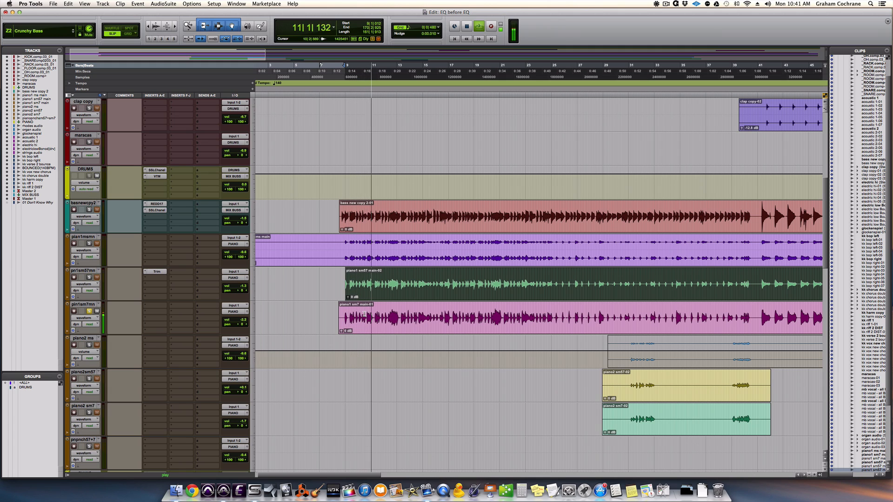
{"action": "key", "text": "space"}
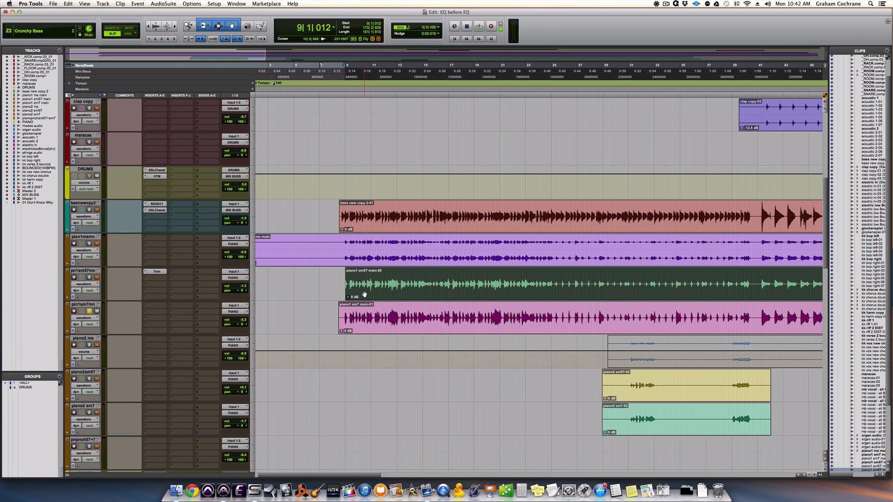
Bypass the Trim plug-in on the piano1 sm57 main track and play it soloed together with the sm7 track.
{"action": "left_click", "coordinate": [158, 272], "text": "super"}
{"action": "key", "text": "space"}
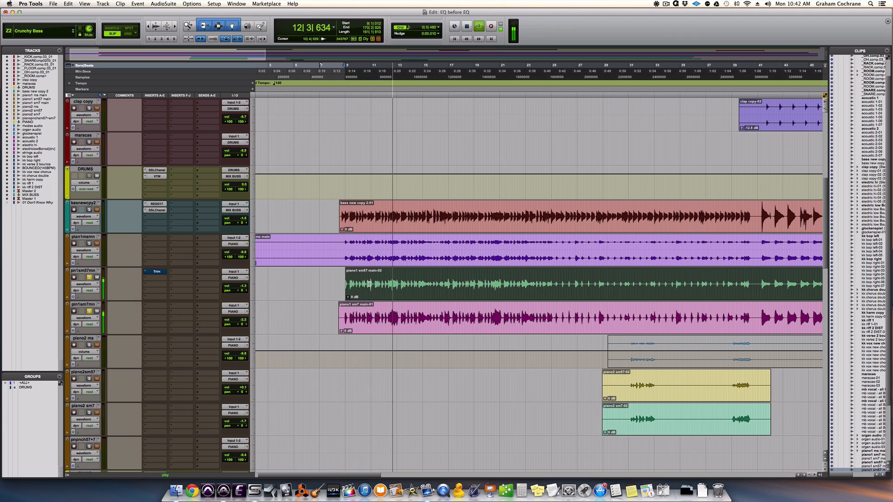
{"action": "key", "text": "space"}
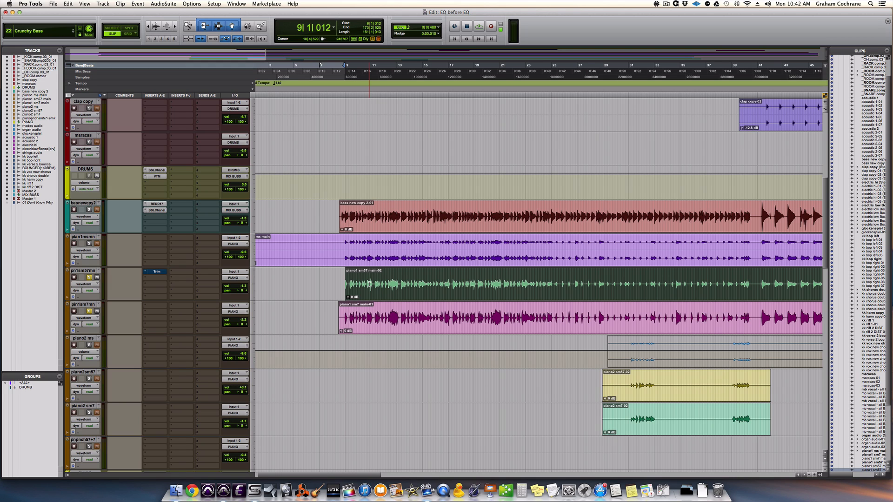
Select one upward swing early in the piano1 sm57 main waveform and extend the selection to the sm7 track to compare them.
{"action": "key", "text": "t"}
{"action": "key", "text": "t"}
{"action": "key", "text": "t"}
{"action": "key", "text": "t"}
{"action": "key", "text": "t"}
{"action": "key", "text": "t"}
{"action": "key", "text": "t"}
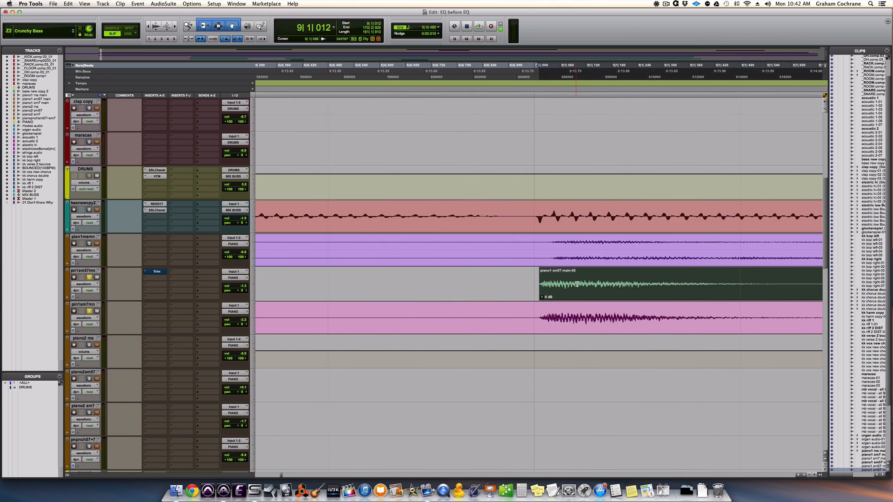
{"action": "key", "text": "t"}
{"action": "key", "text": "t"}
{"action": "key", "text": "t"}
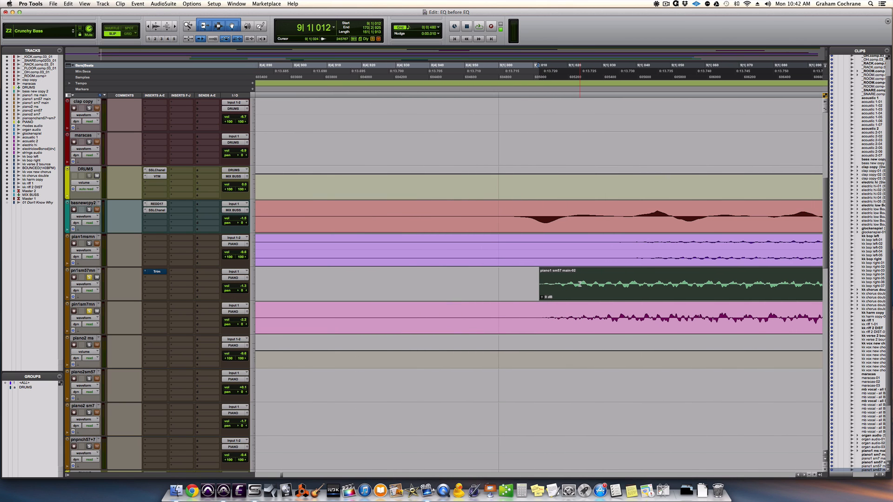
{"action": "scroll", "coordinate": [580, 283], "scroll_direction": "right", "scroll_amount": 3}
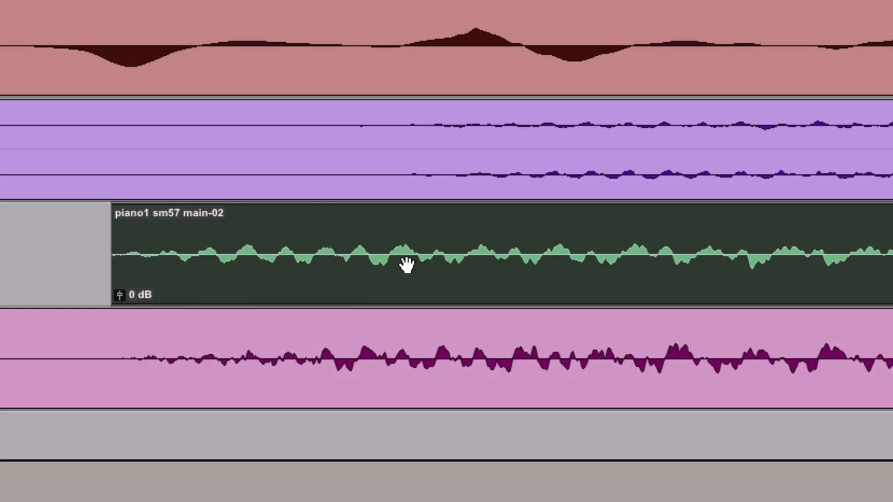
{"action": "left_click", "coordinate": [399, 247]}
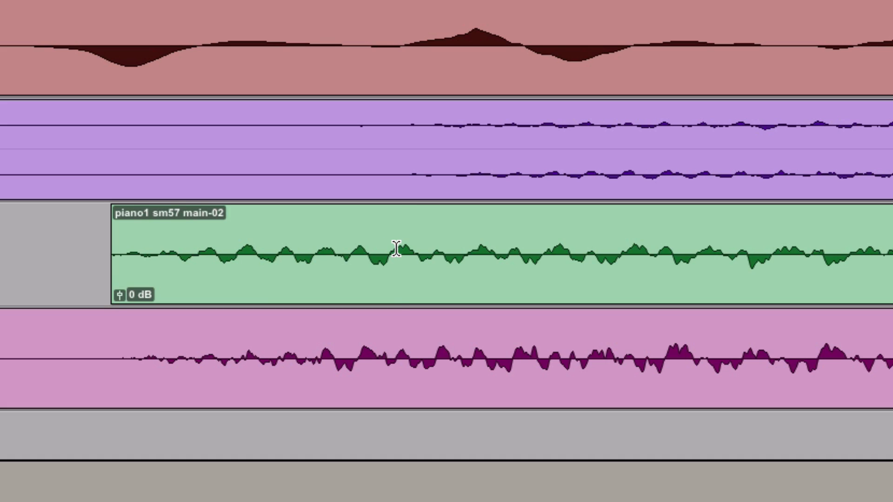
{"action": "left_click", "coordinate": [393, 246]}
{"action": "left_click_drag", "start_coordinate": [393, 247], "coordinate": [412, 246]}
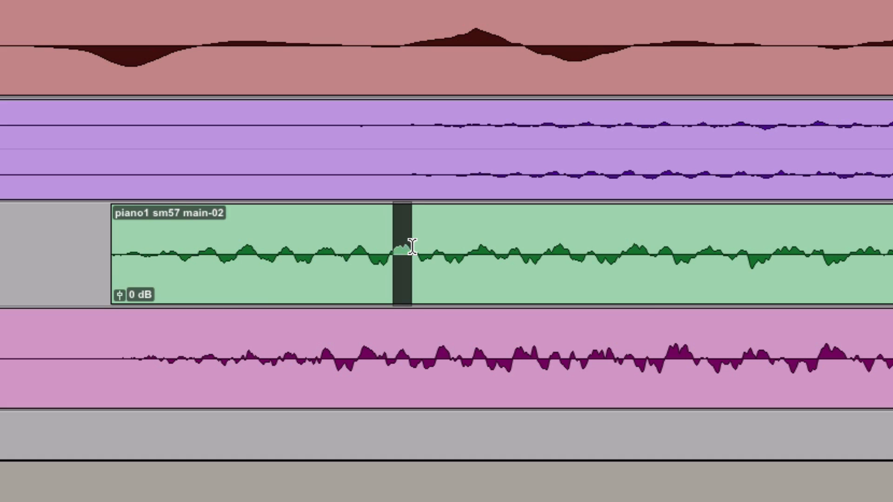
{"action": "left_click", "coordinate": [412, 345], "text": "shift"}
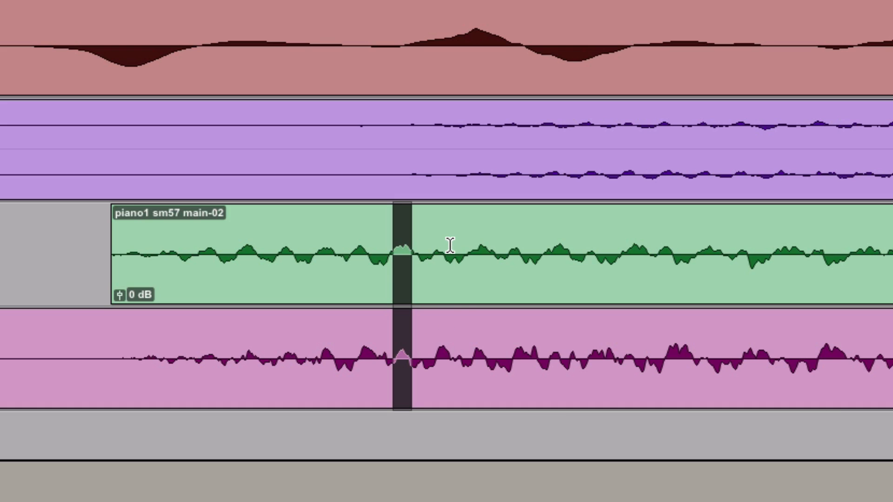
Select three further downward swings in the piano1 sm57 main waveform, extending each selection to the sm7 track to compare their polarity.
{"action": "left_click_drag", "start_coordinate": [450, 245], "coordinate": [467, 245]}
{"action": "left_click", "coordinate": [462, 343], "text": "shift"}
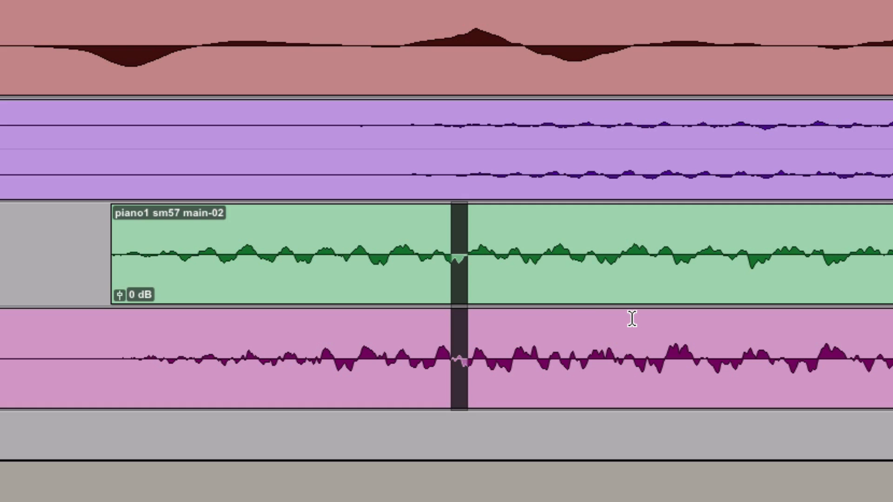
{"action": "left_click_drag", "start_coordinate": [747, 250], "coordinate": [772, 250]}
{"action": "left_click", "coordinate": [757, 322], "text": "shift"}
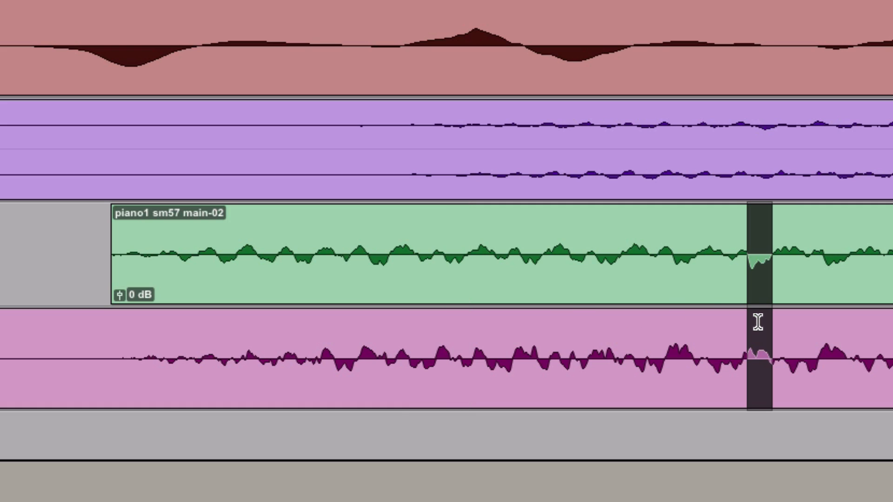
{"action": "left_click", "coordinate": [826, 253]}
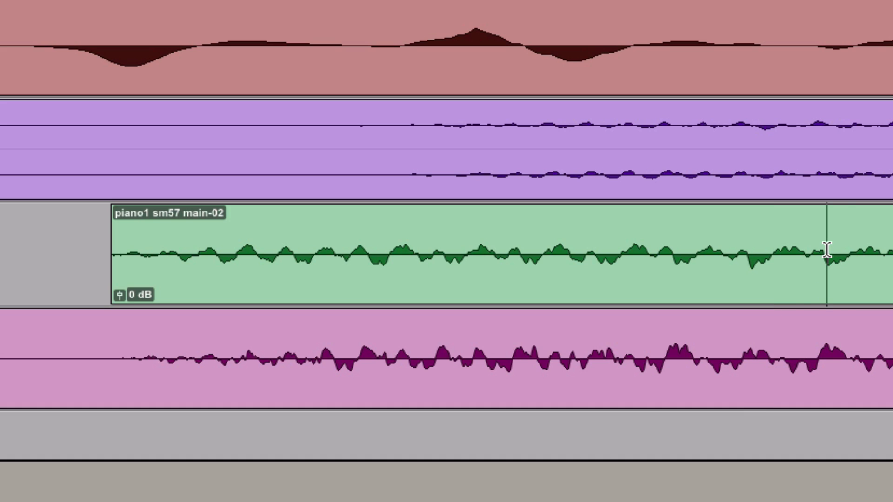
{"action": "left_click_drag", "start_coordinate": [826, 253], "coordinate": [847, 250]}
{"action": "left_click", "coordinate": [823, 322], "text": "shift"}
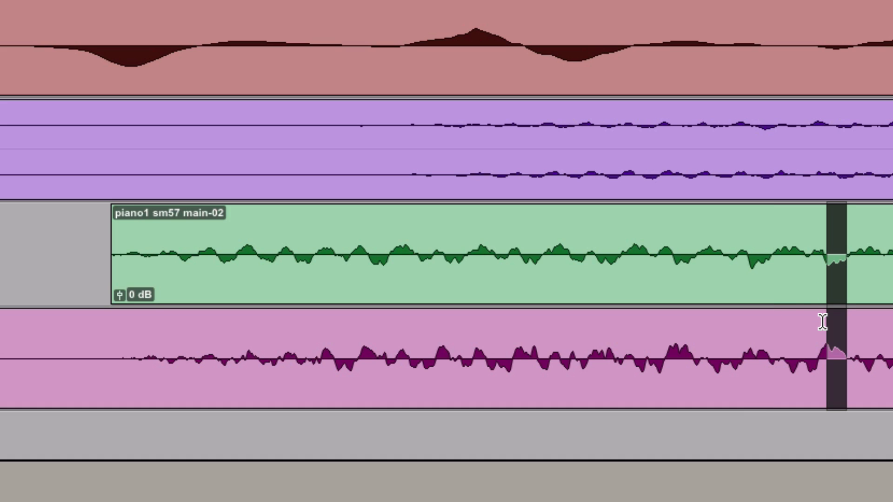
{"action": "scroll", "coordinate": [823, 322], "scroll_direction": "right", "scroll_amount": 5}
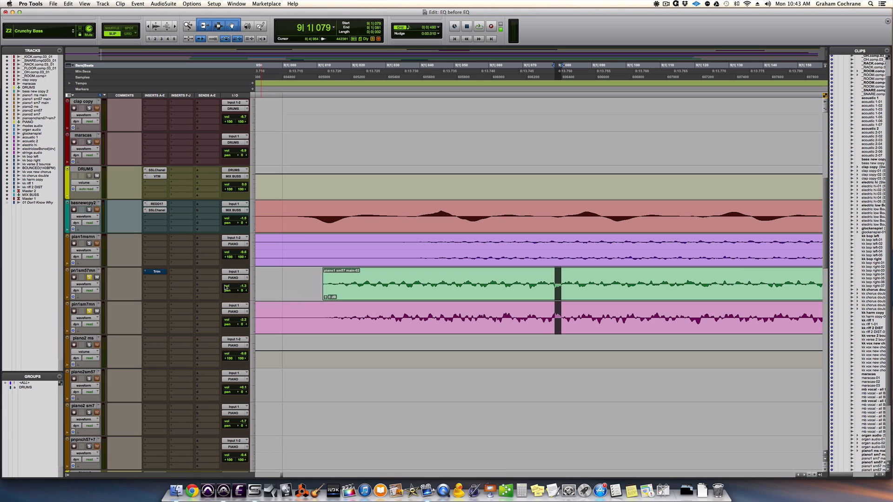
Open the Trim plug-in on the piano1 sm57 main track and toggle its phase invert, and toggle the EQ3 7-Band's input phase invert on and off.
{"action": "left_click", "coordinate": [161, 273]}
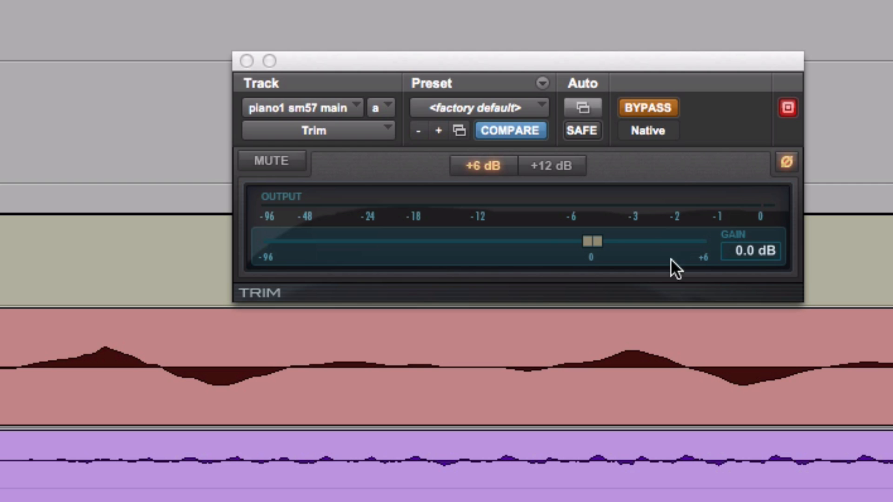
{"action": "left_click", "coordinate": [785, 161]}
{"action": "left_click", "coordinate": [786, 163]}
{"action": "left_click", "coordinate": [787, 162]}
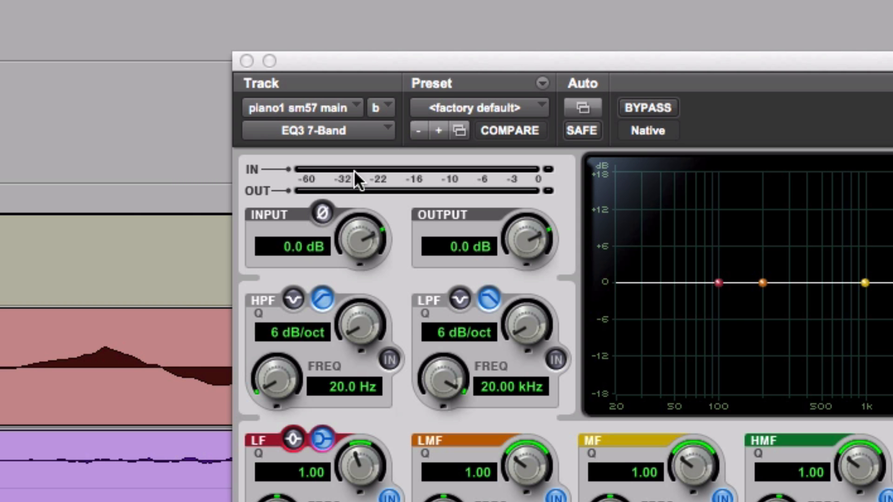
{"action": "left_click", "coordinate": [325, 217]}
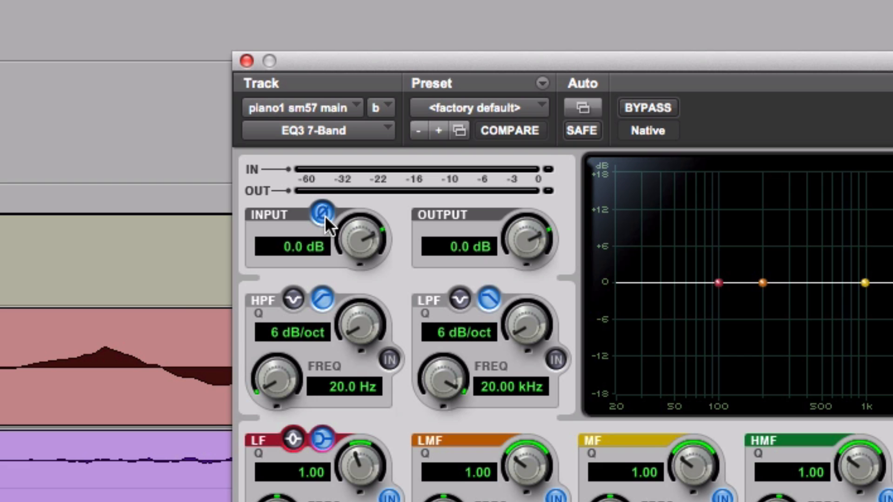
{"action": "left_click", "coordinate": [325, 216]}
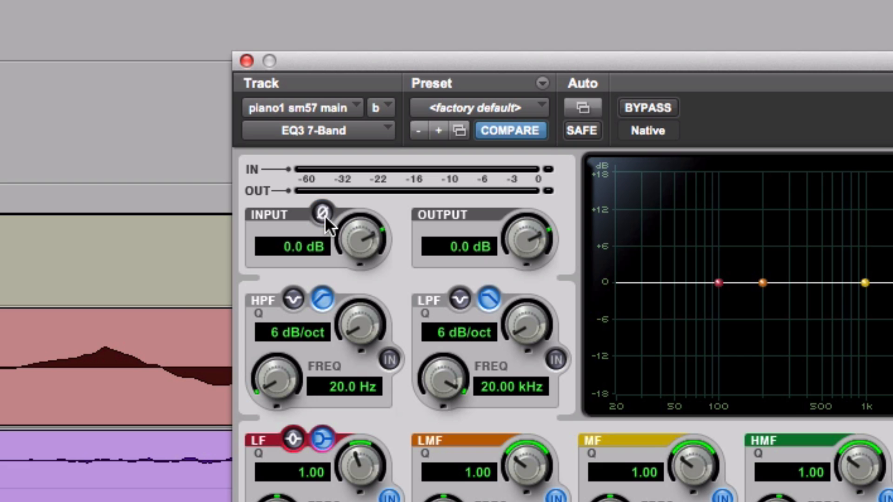
Close the EQ3 7-Band window and remove that plug-in from the second insert of the piano1 sm57 main track.
{"action": "left_click", "coordinate": [246, 61]}
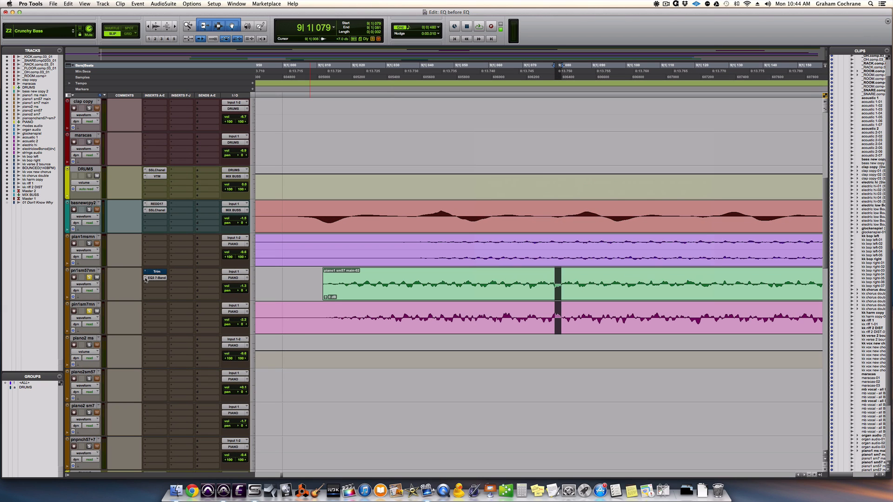
{"action": "left_click", "coordinate": [145, 279]}
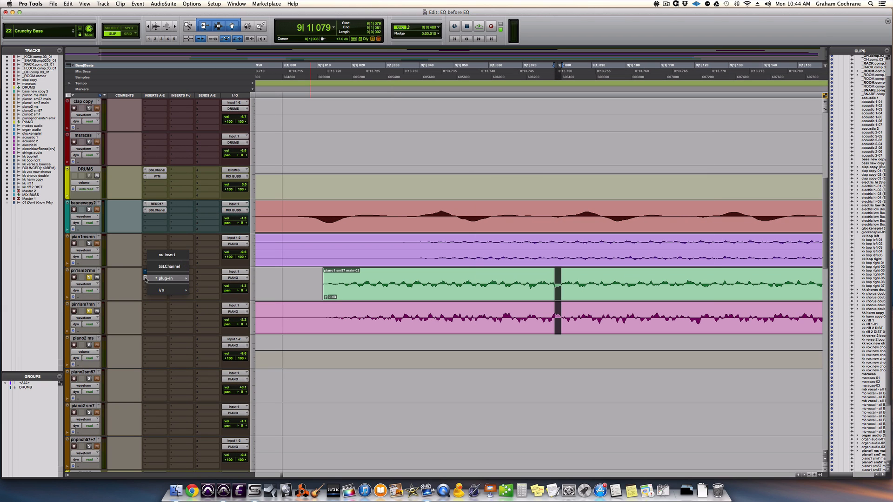
{"action": "left_click", "coordinate": [163, 255]}
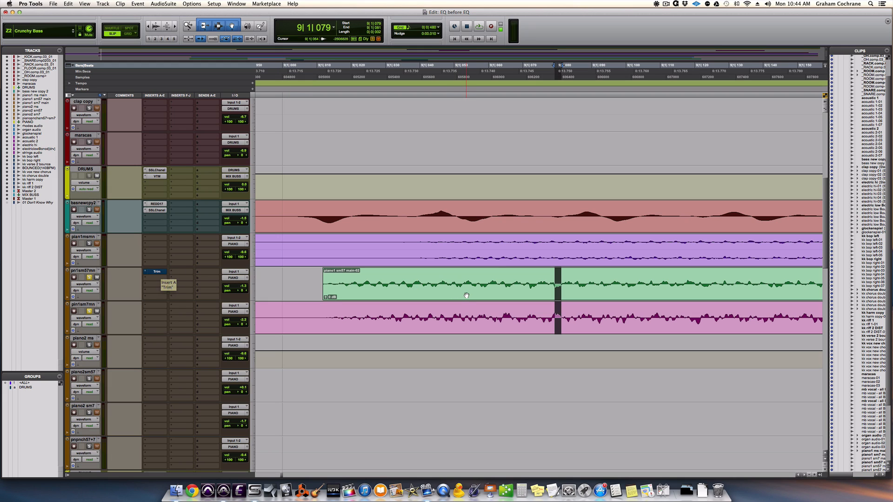
Select the whole piano1 sm57 main clip with the Trim plug-in open, toggle Trim's bypass, and close its window.
{"action": "left_click", "coordinate": [155, 272]}
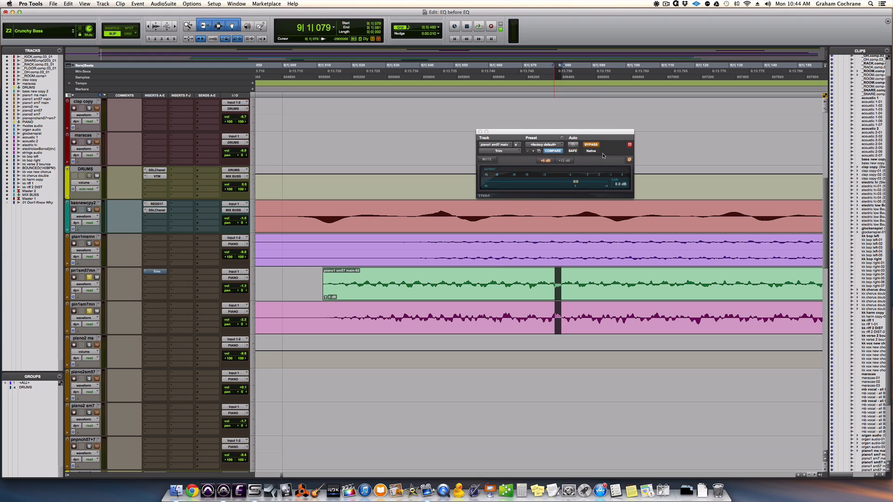
{"action": "double_click", "coordinate": [554, 285]}
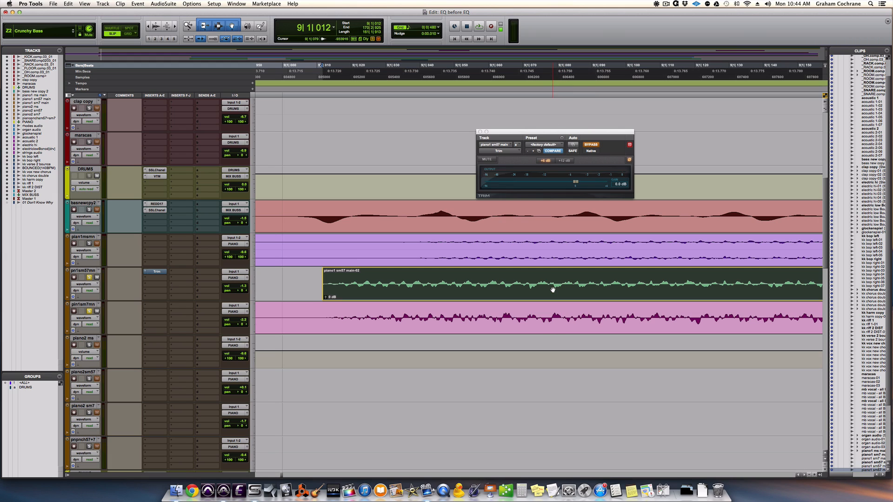
{"action": "left_click", "coordinate": [594, 146]}
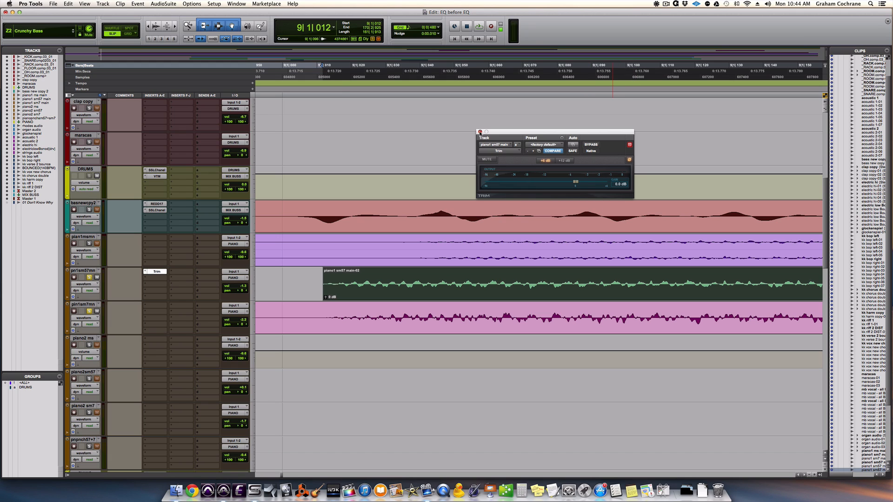
{"action": "left_click", "coordinate": [480, 132]}
{"action": "left_click", "coordinate": [159, 272], "text": "super"}
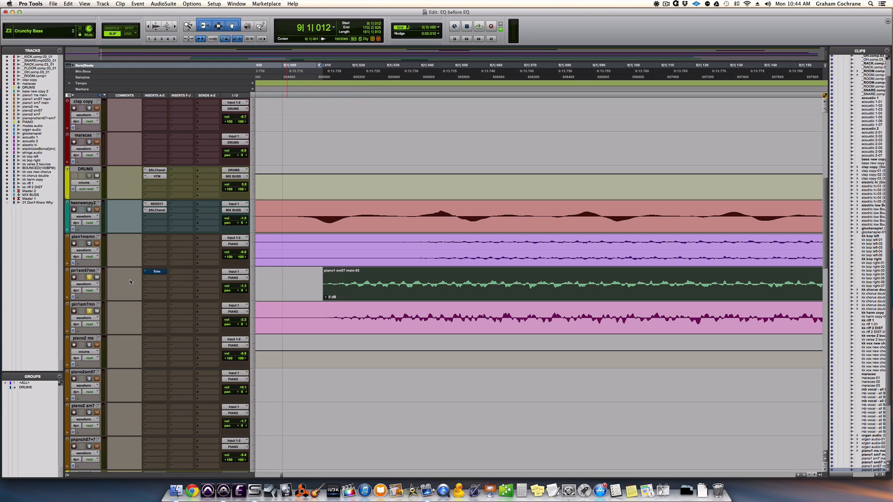
Reopen the Trim plug-in on the piano1 sm57 main track, take it out of bypass, and turn off its phase invert.
{"action": "left_click", "coordinate": [158, 272]}
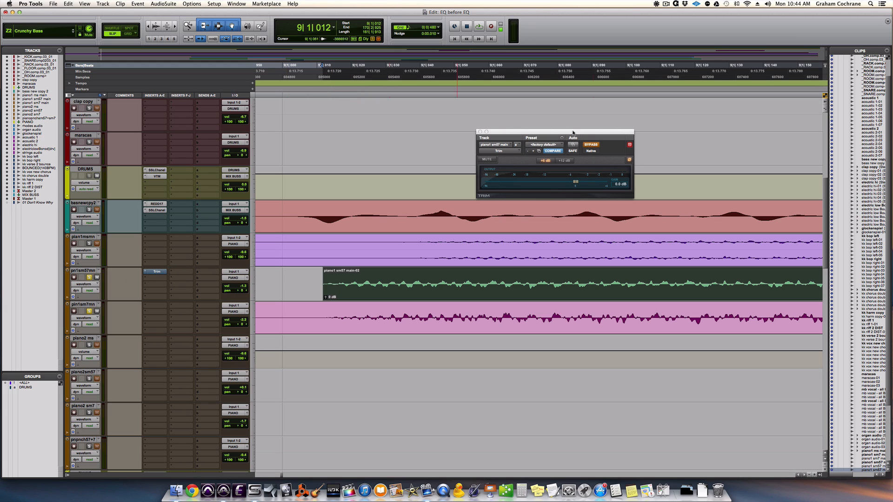
{"action": "left_click", "coordinate": [592, 145]}
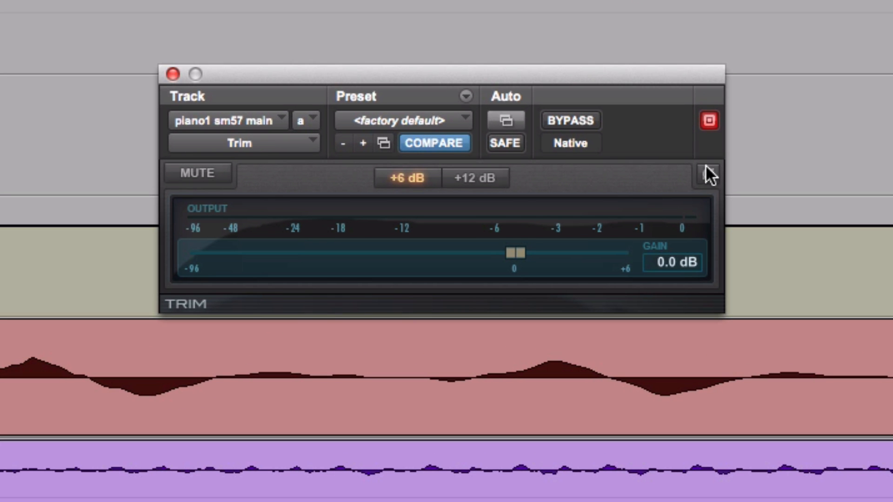
{"action": "left_click", "coordinate": [708, 175]}
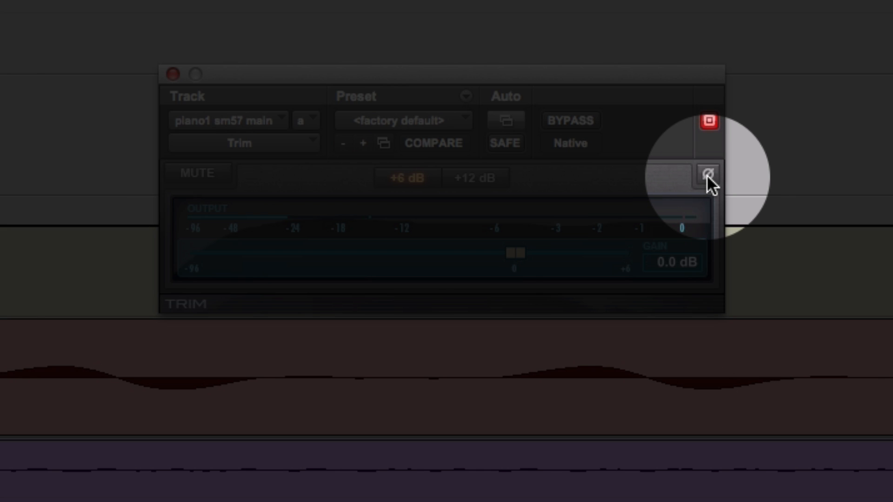
Play the soloed piano tracks and repeatedly toggle Trim's phase invert to compare the sound, leaving the invert on.
{"action": "key", "text": "r"}
{"action": "key", "text": "r"}
{"action": "key", "text": "r"}
{"action": "key", "text": "r"}
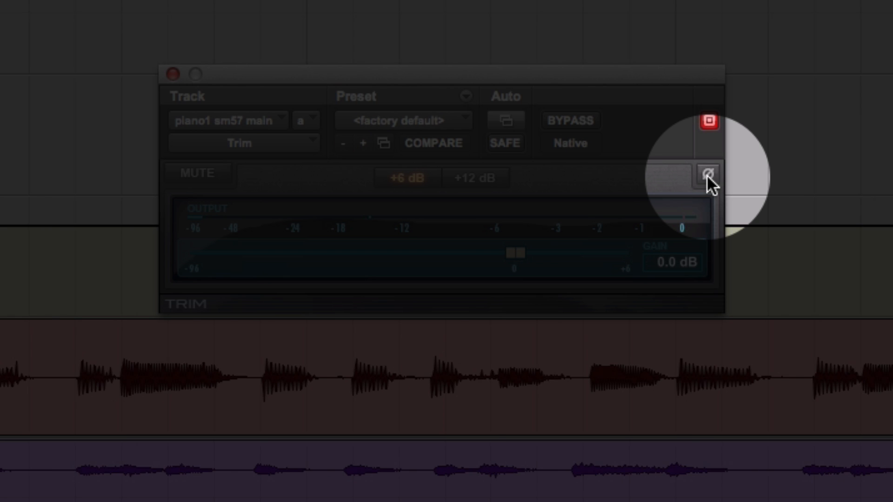
{"action": "key", "text": "space"}
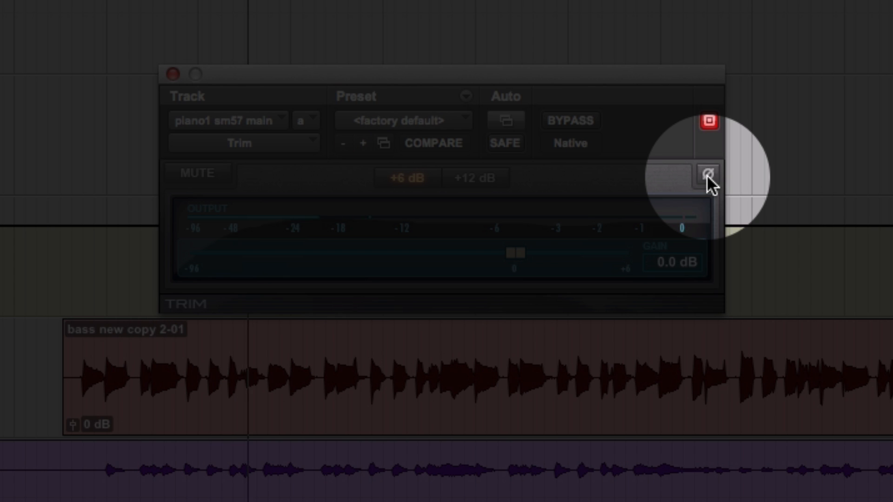
{"action": "left_click", "coordinate": [708, 174]}
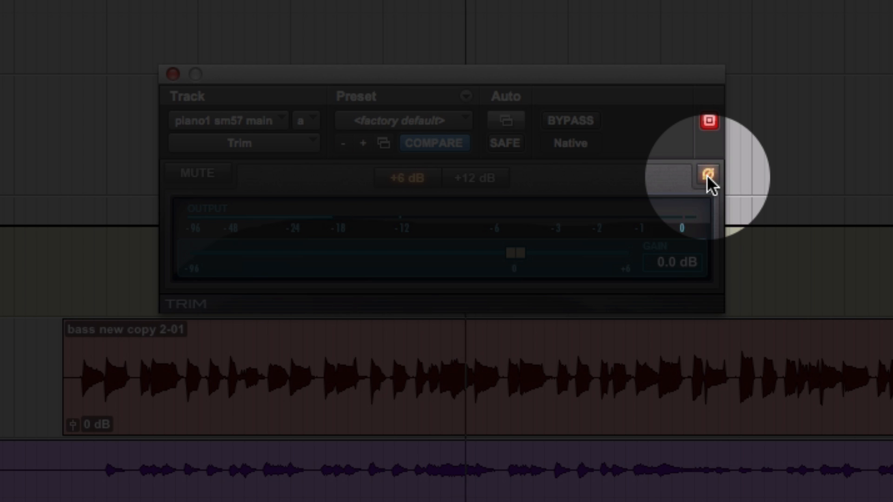
{"action": "left_click", "coordinate": [707, 174]}
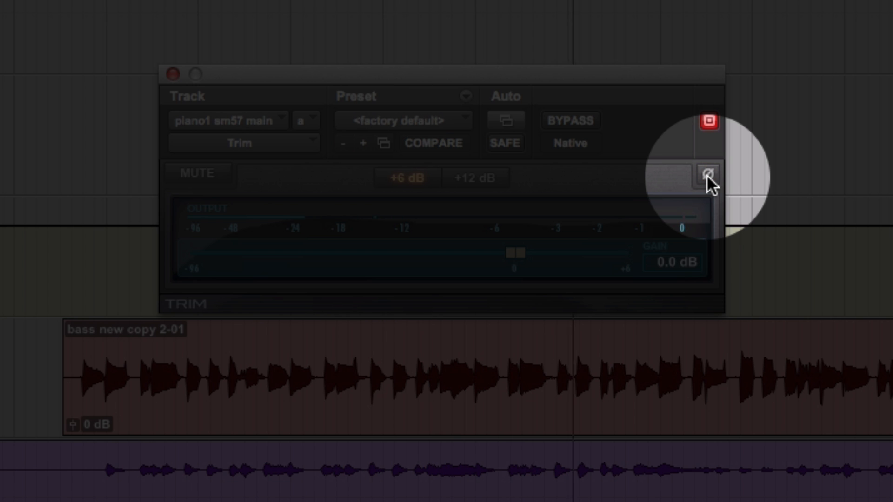
{"action": "left_click", "coordinate": [707, 174]}
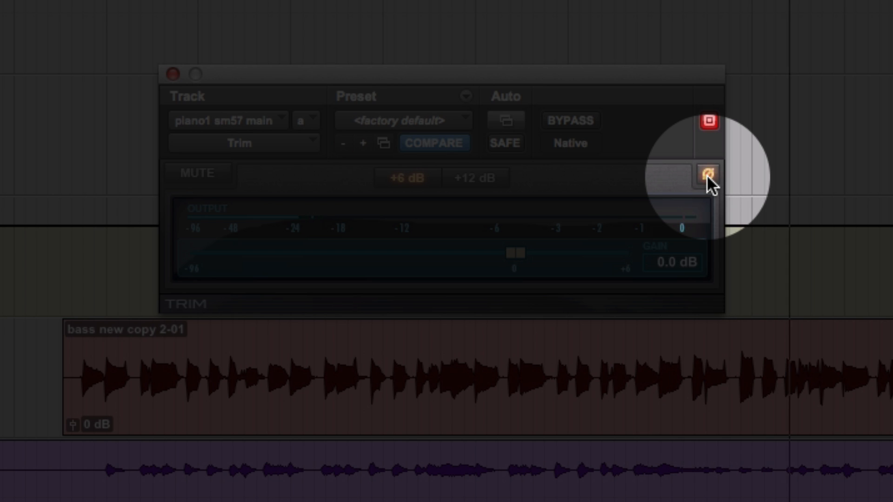
{"action": "left_click", "coordinate": [707, 174]}
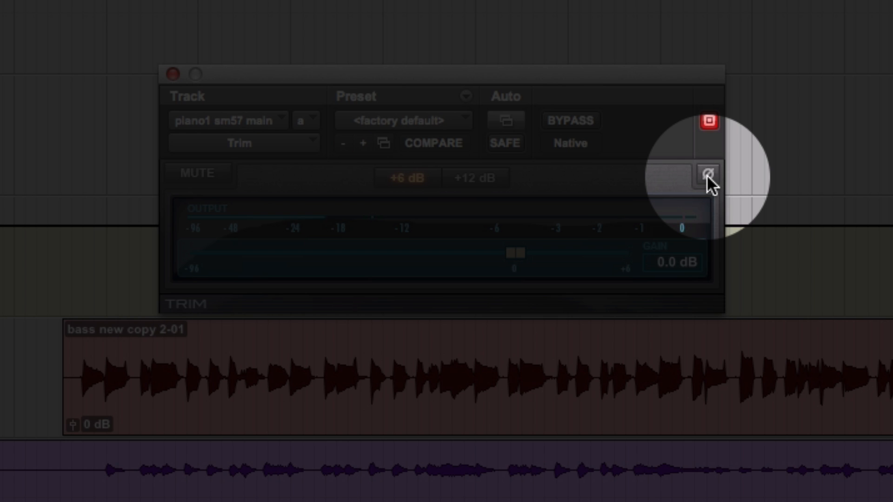
{"action": "left_click", "coordinate": [706, 175]}
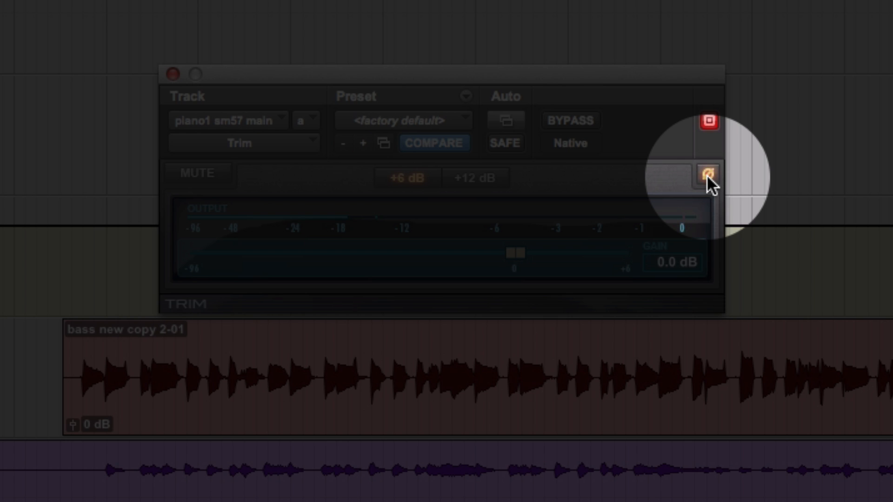